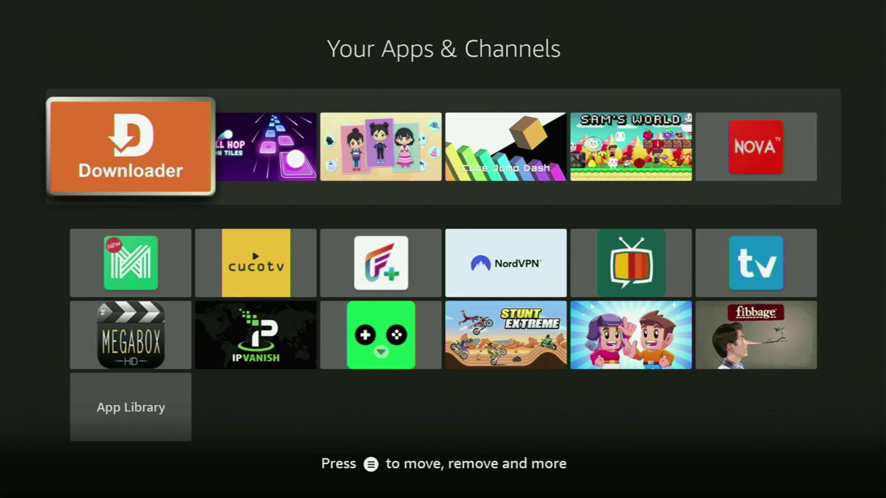
Look over the installed apps in Your Apps & Channels, then return to the home screen.
key(Down)
key(Down)
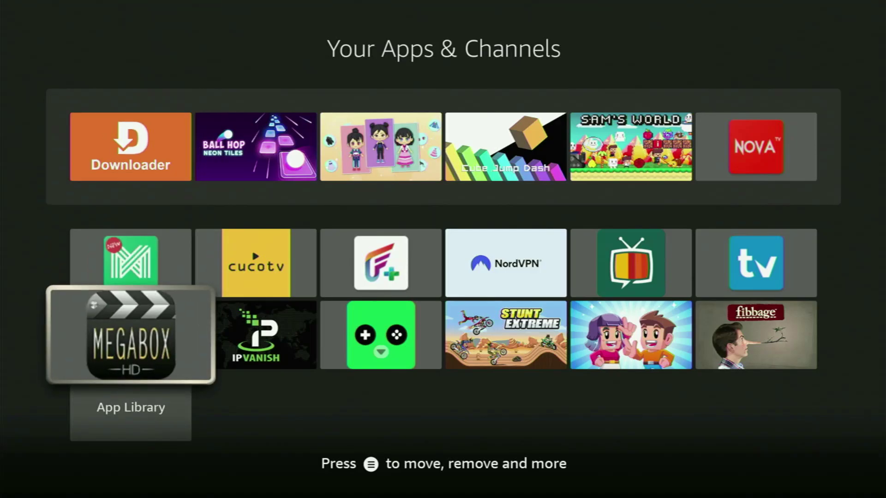
key(Right)
key(Right)
key(Right)
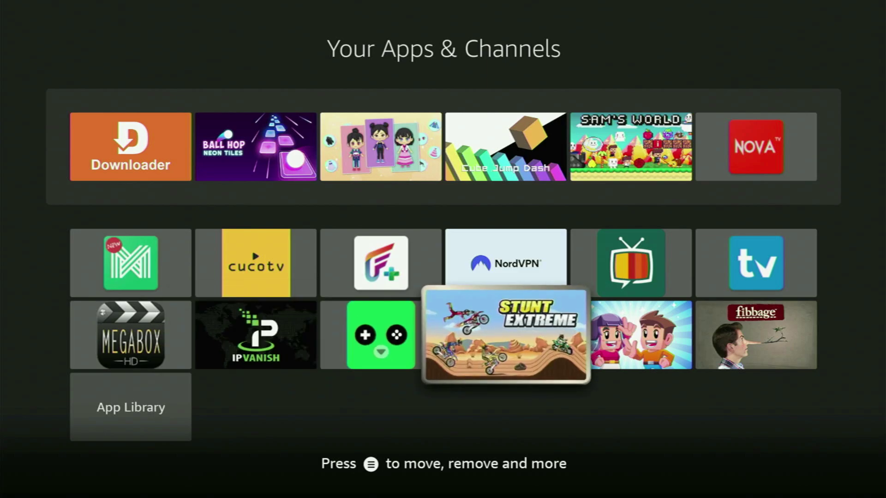
key(Right)
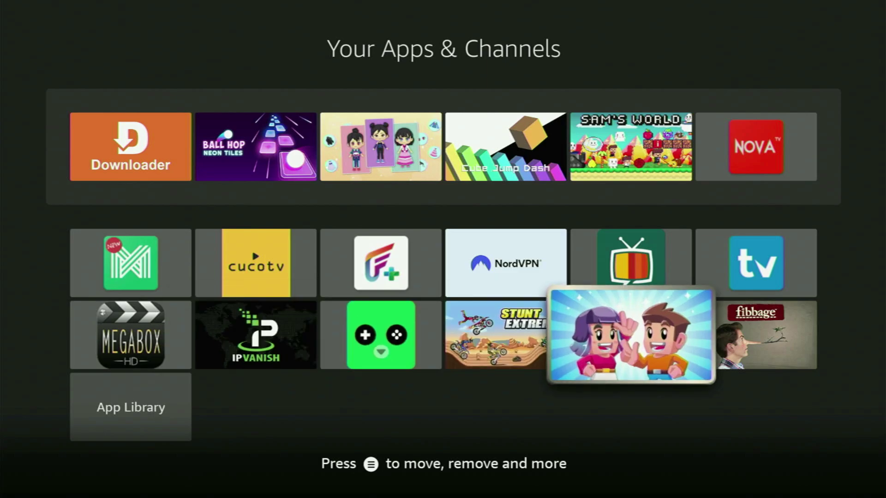
key(Right)
key(Up)
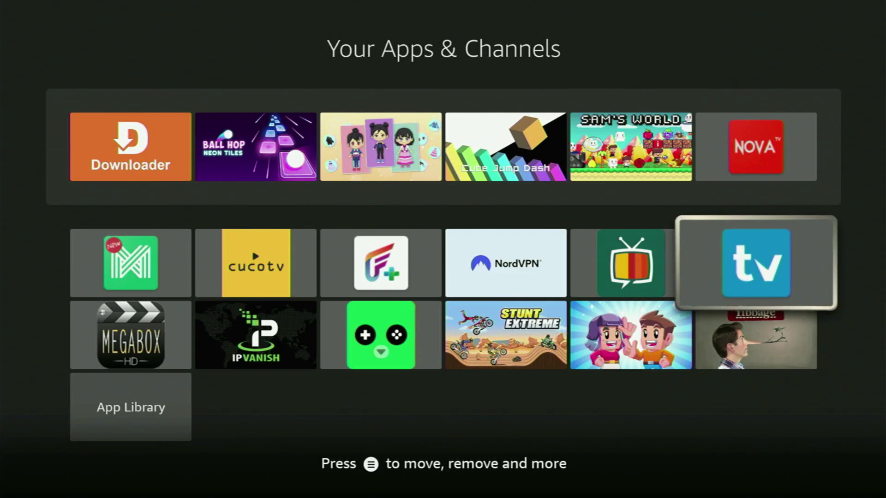
key(Up)
key(Left)
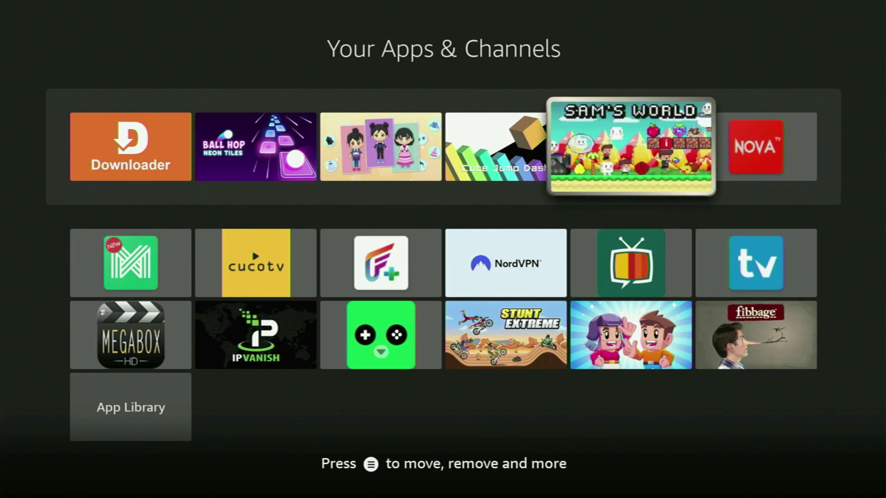
key(Down)
key(Left)
key(Left)
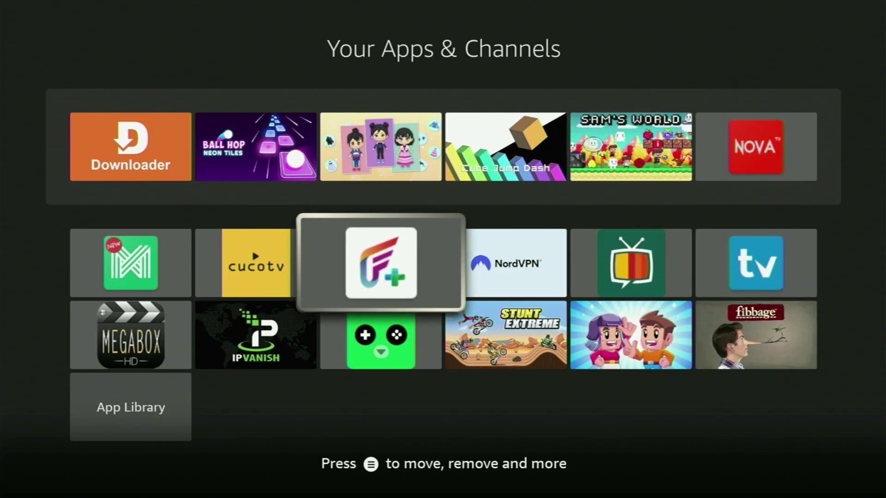
key(Left)
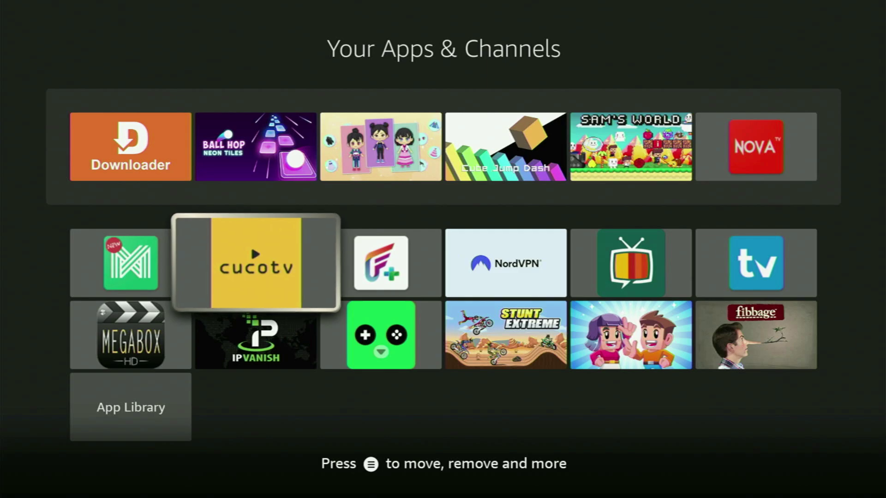
key(Left)
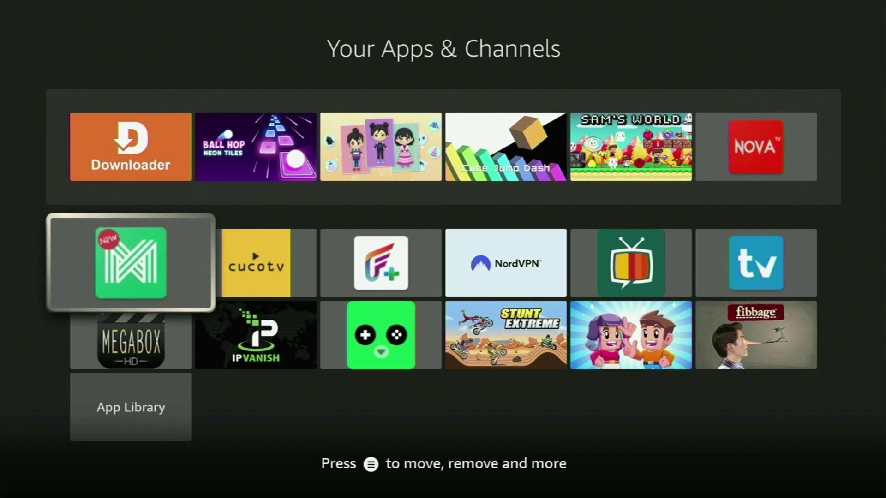
key(Down)
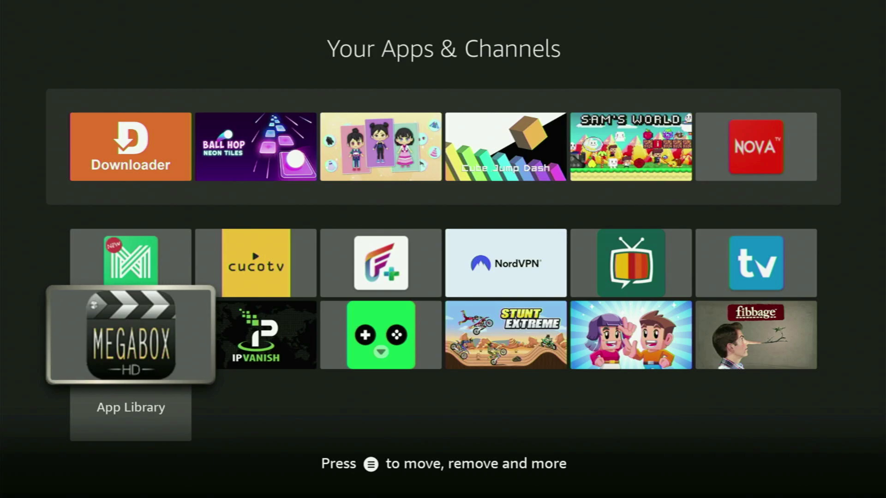
key(Up)
key(Up)
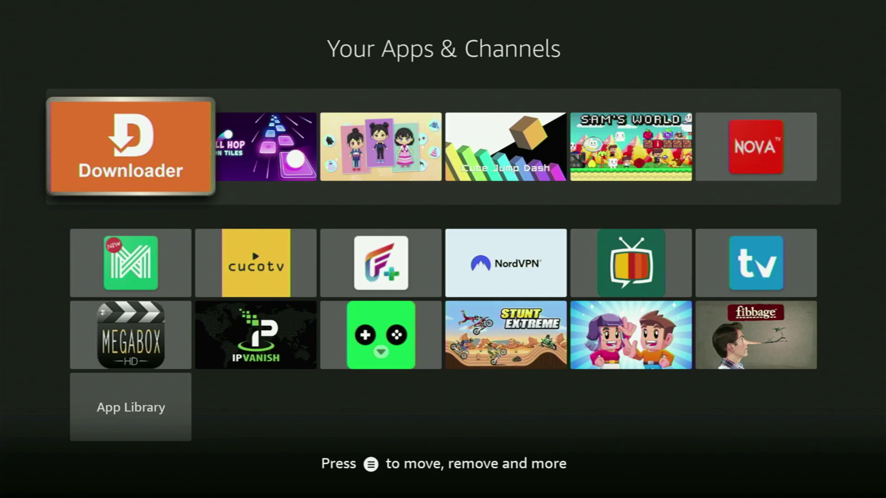
key(Escape)
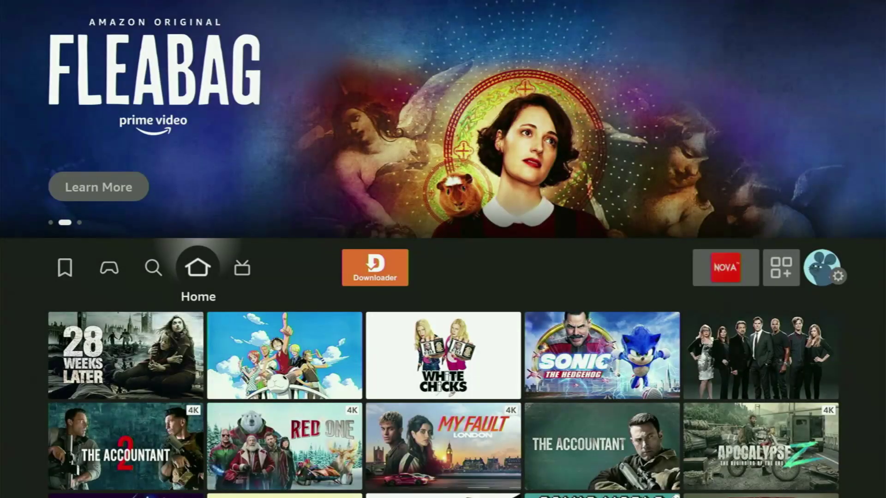
Open the search keyboard from the Find page.
key(Left)
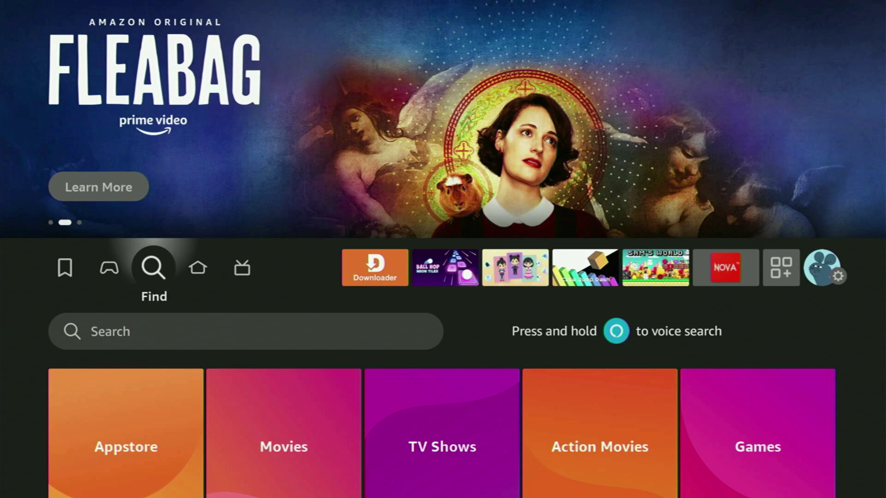
key(Down)
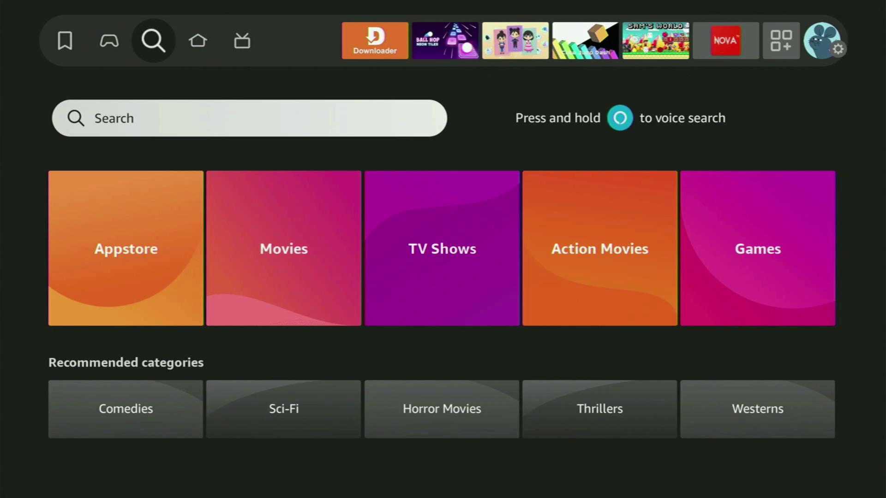
key(Return)
Enter "Dow" as the search term on the on-screen keyboard.
key(Right)
key(Right)
key(Right)
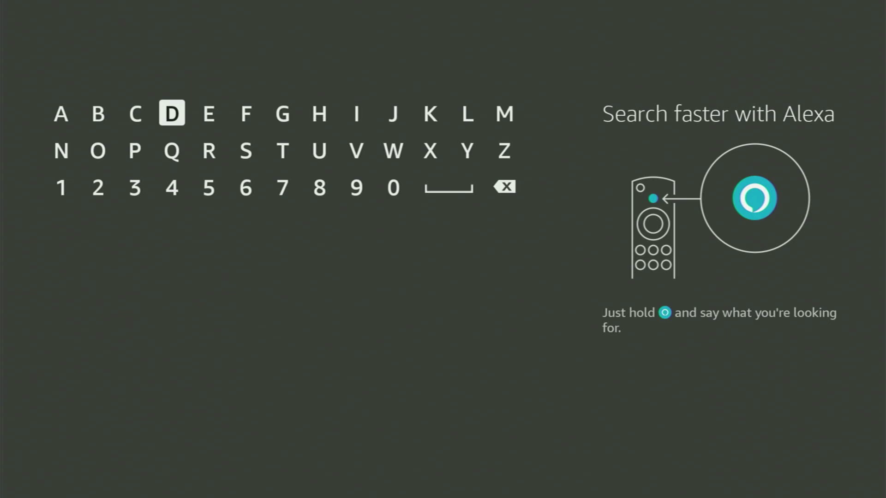
key(Return)
key(Down)
key(Left)
key(Left)
key(Return)
key(Right)
key(Right)
key(Right)
key(Right)
key(Right)
key(Right)
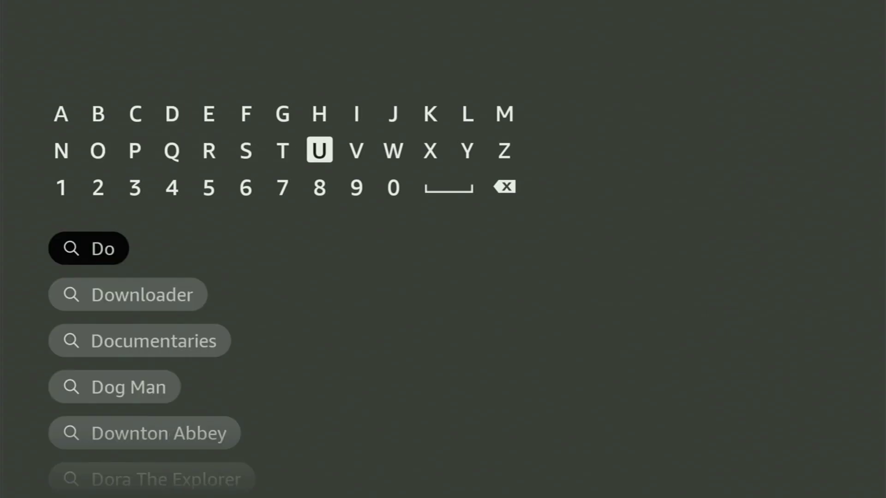
key(Right)
key(Right)
key(Return)
Run the search with the suggested term "Downloader".
key(Down)
key(Down)
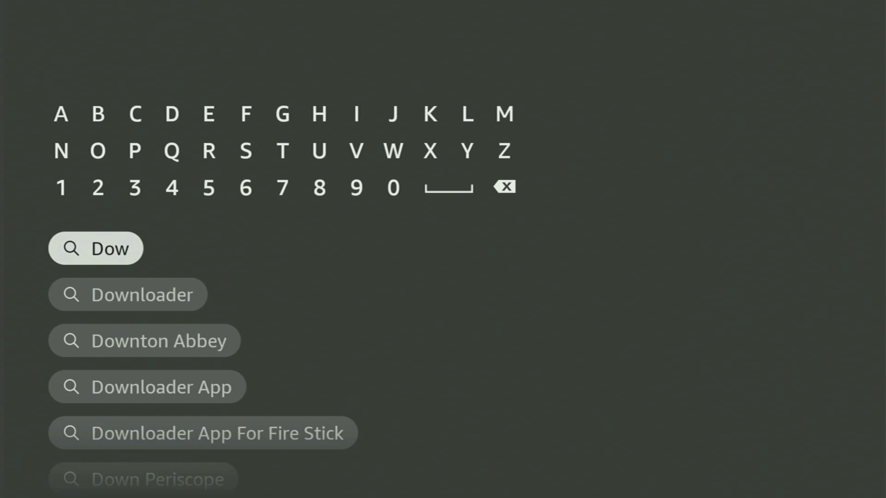
key(Down)
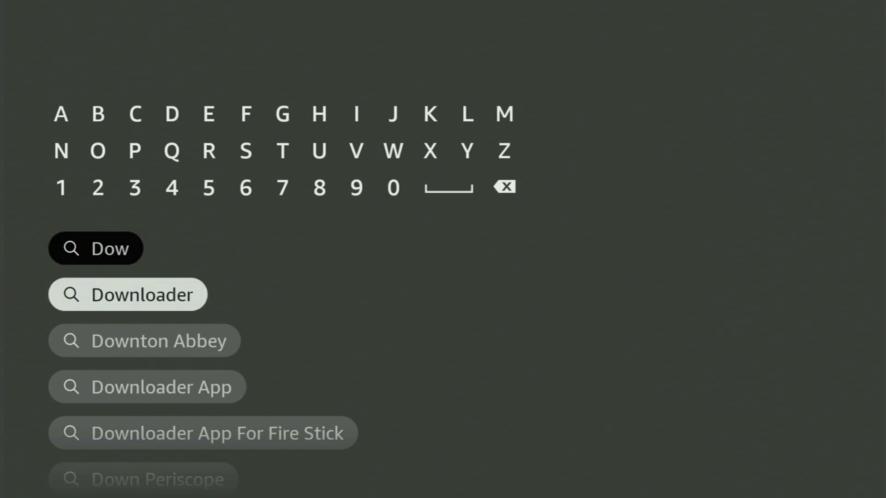
key(Return)
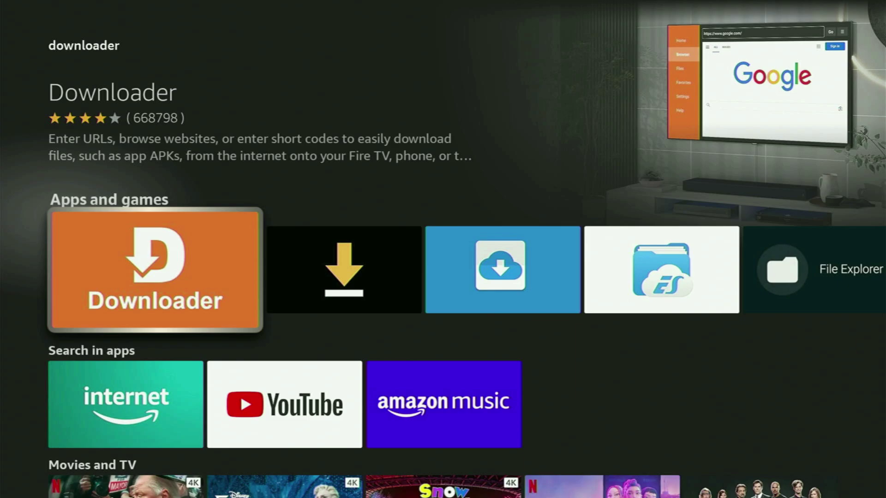
Look through the app, in-app search, movie and live event rows of the Downloader results, then return to the home screen.
key(Right)
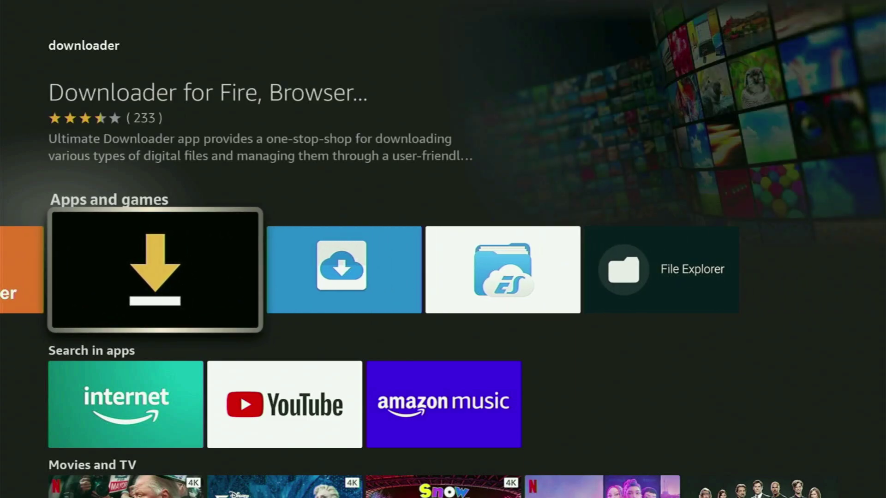
key(Right)
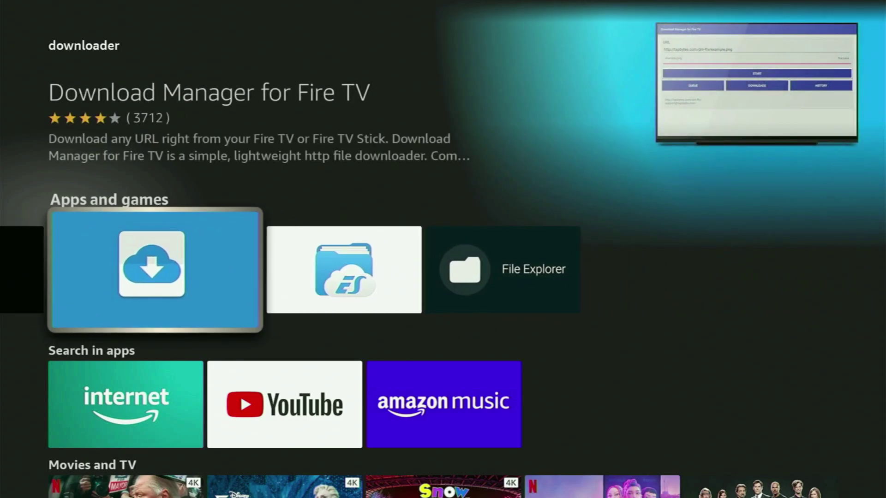
key(Right)
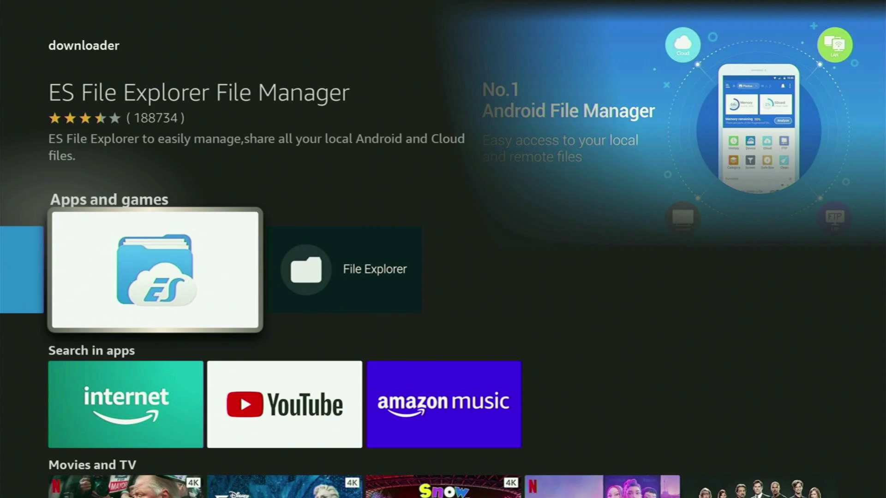
key(Right)
key(Down)
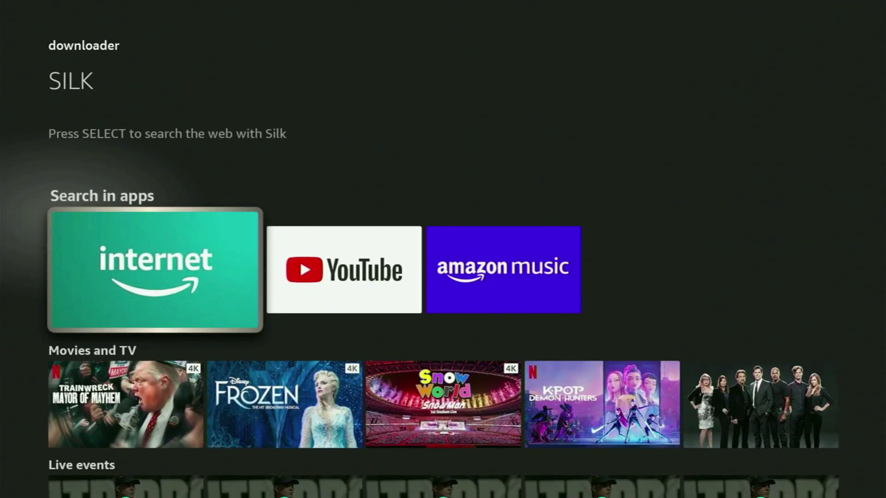
key(Down)
key(Down)
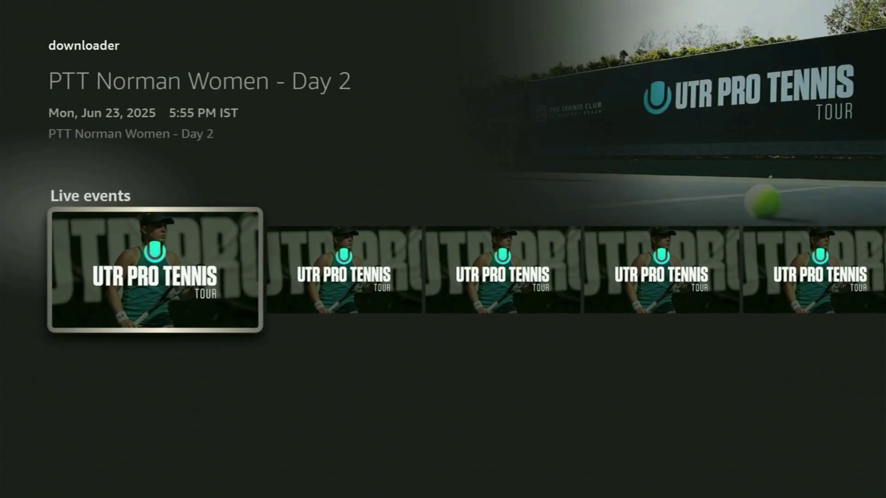
key(Home)
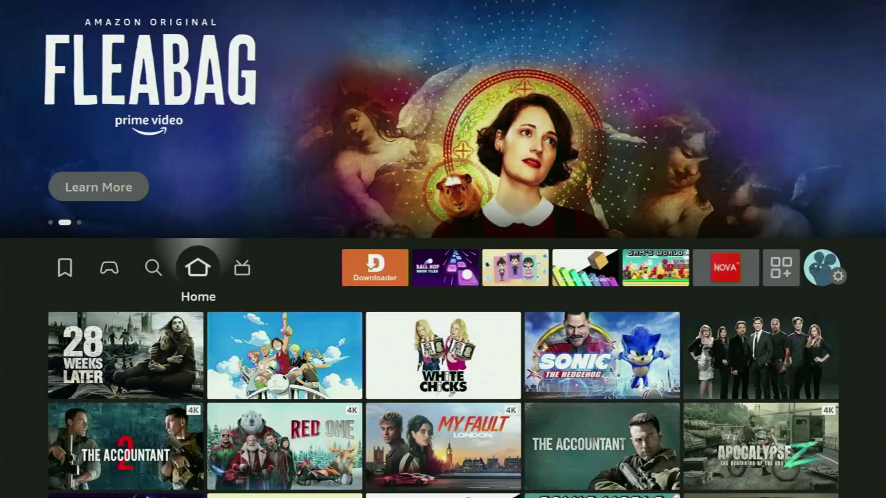
Open the My Fire TV section of the device settings.
key(Left)
key(Left)
key(Left)
key(Left)
key(Left)
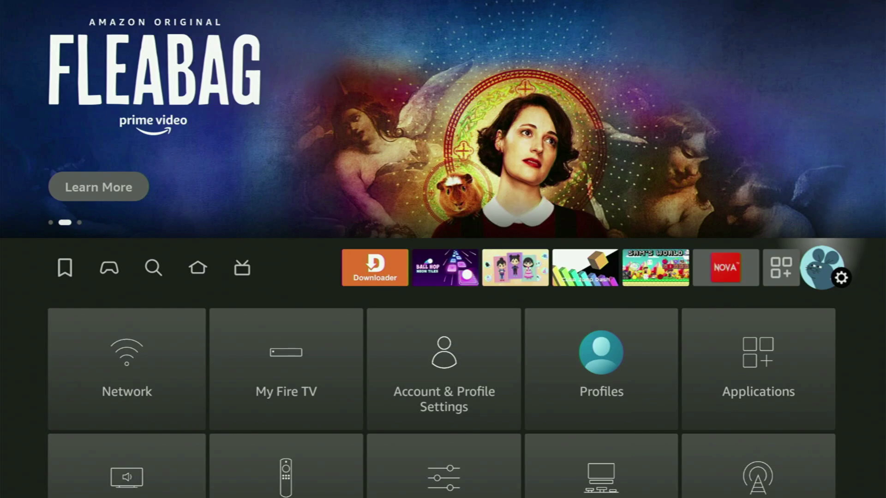
key(Down)
key(Right)
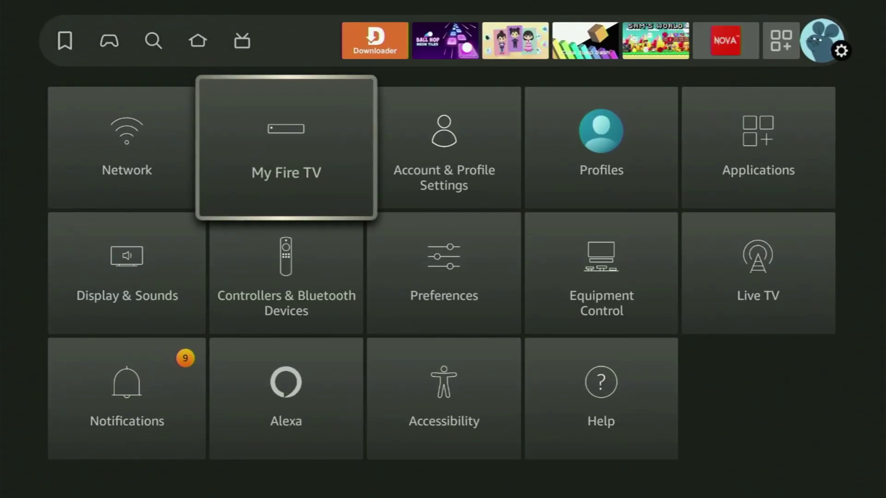
key(Return)
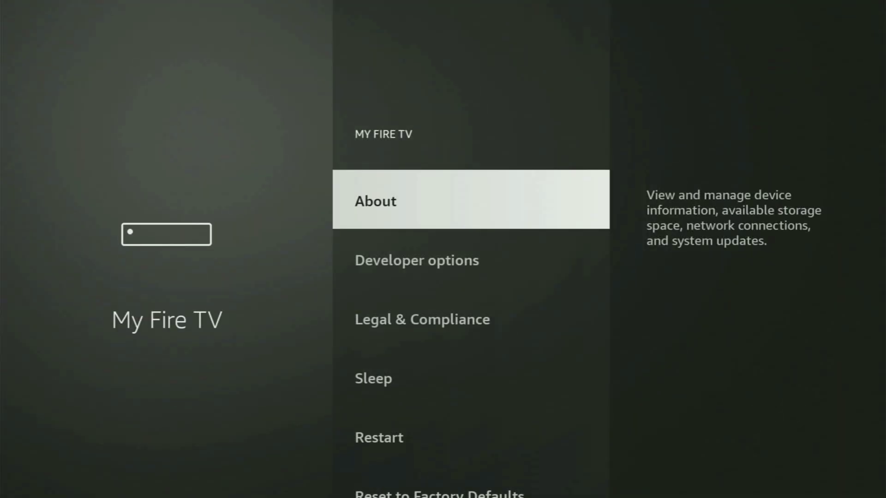
Look over the My Fire TV options, from Developer options down to Reset to Factory Defaults.
key(Down)
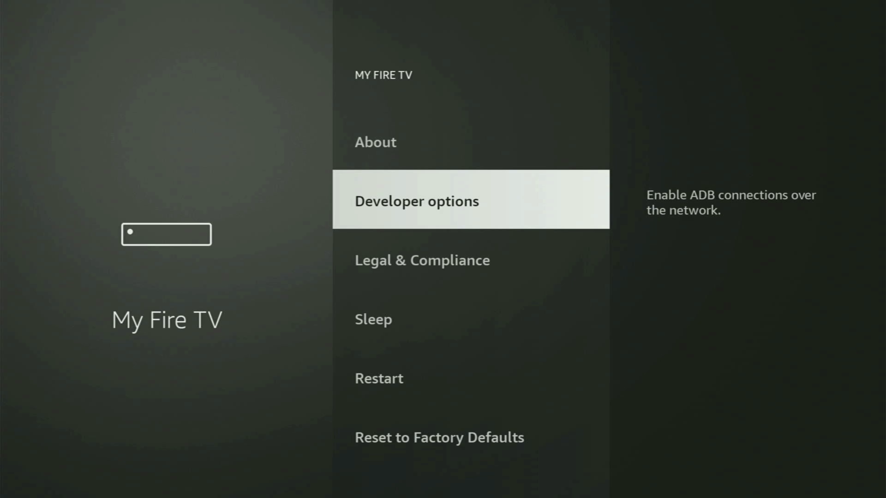
key(Down)
key(Up)
key(Down)
key(Down)
key(Down)
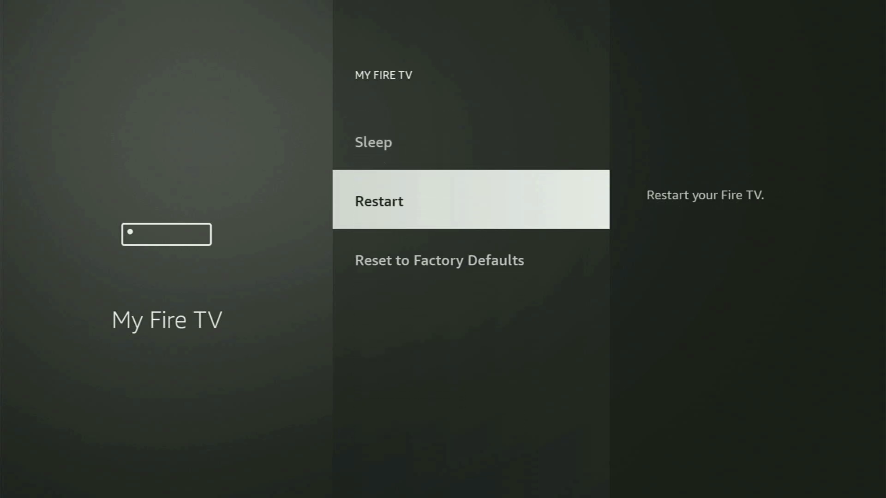
key(Down)
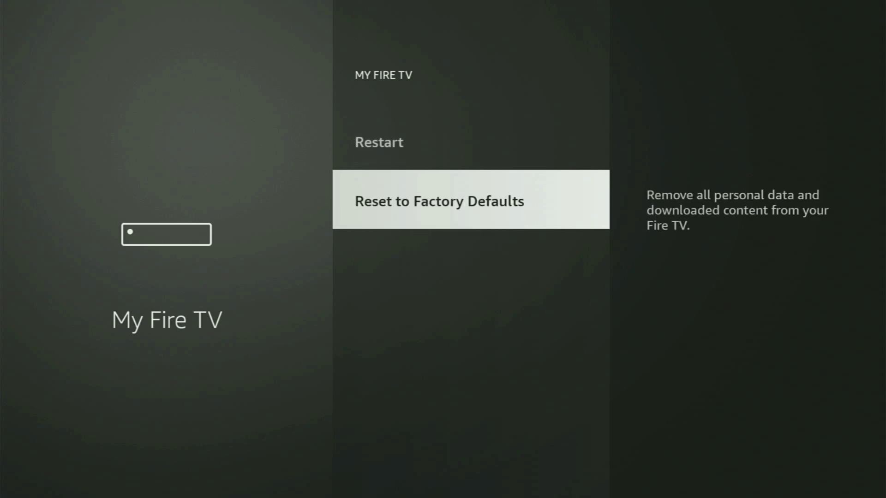
key(Up)
key(Up)
key(Up)
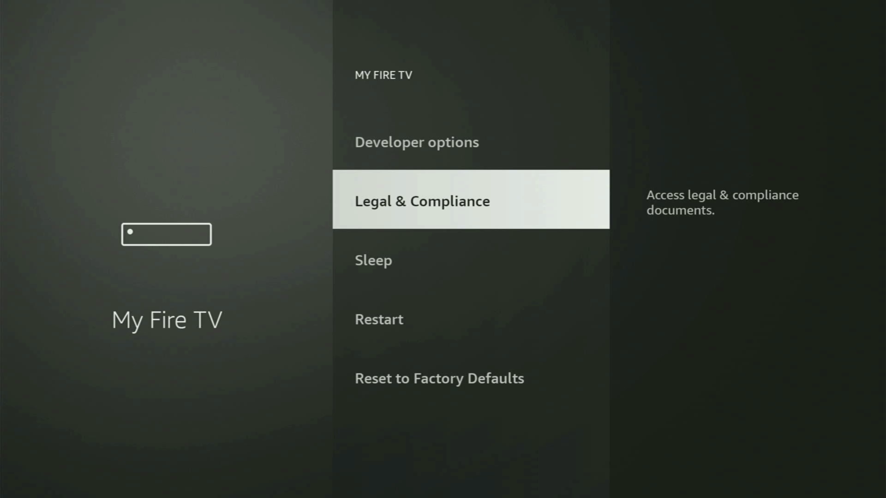
key(Up)
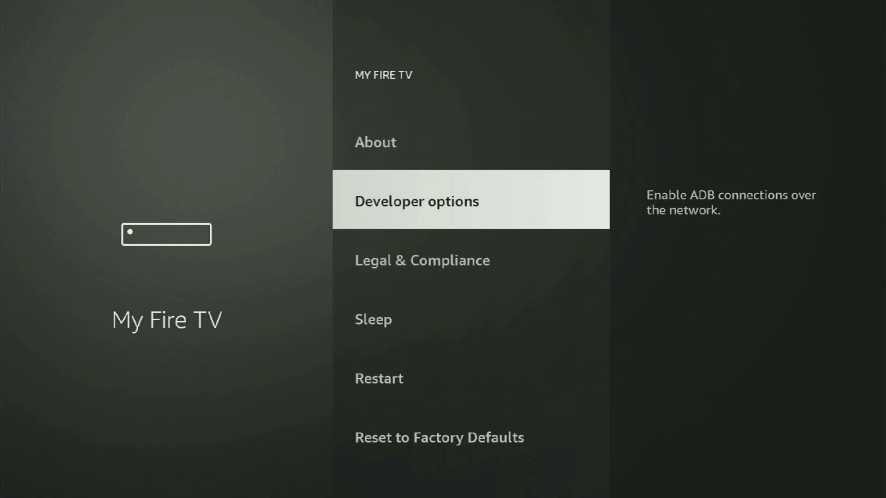
Open the About page and activate its Fire TV entry to unlock the developer options.
key(Up)
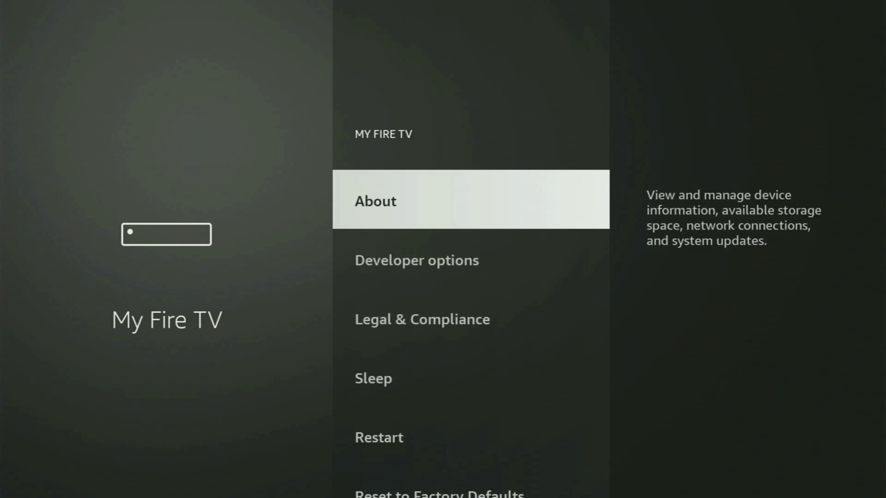
key(Return)
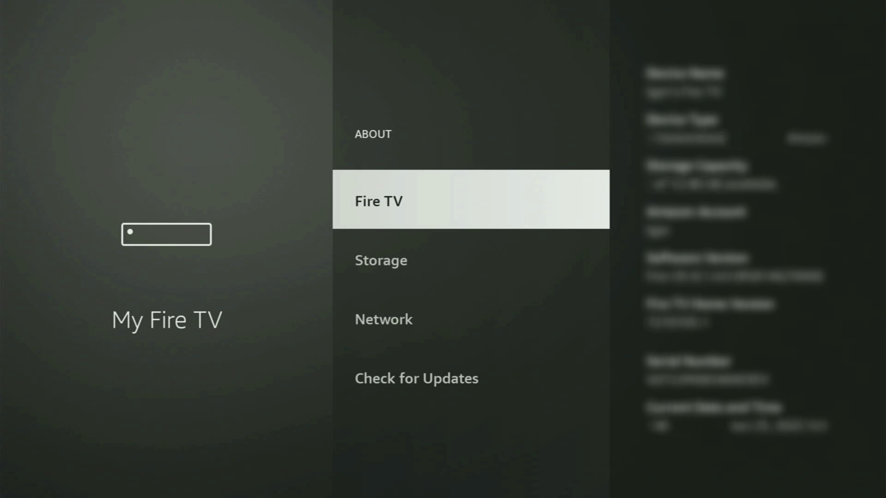
key(Return)
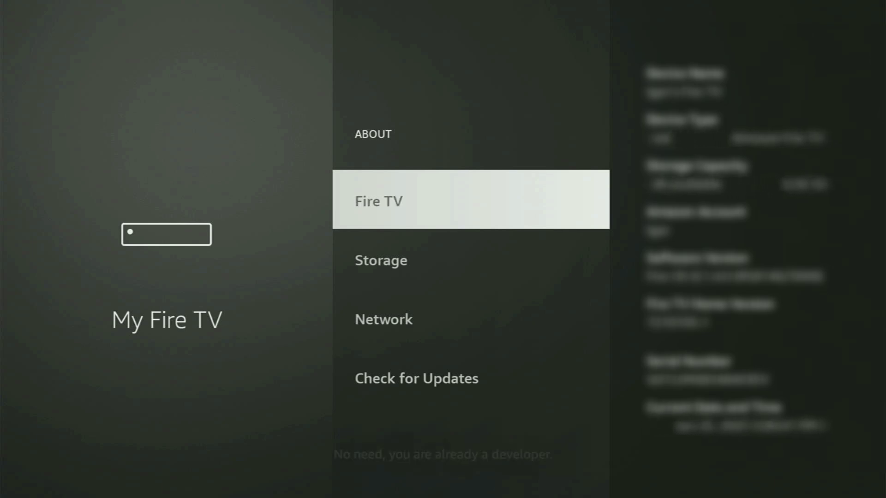
Activate the Fire TV entry once more, then leave the About page and open Developer options.
key(Return)
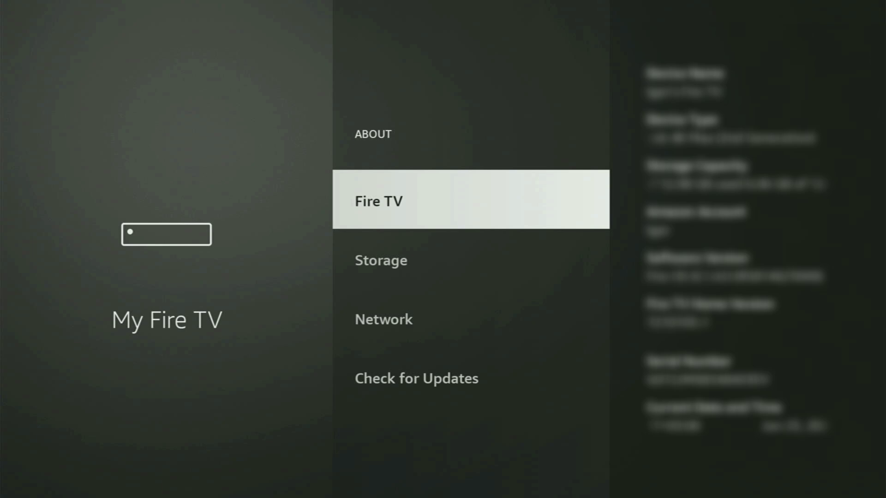
key(Down)
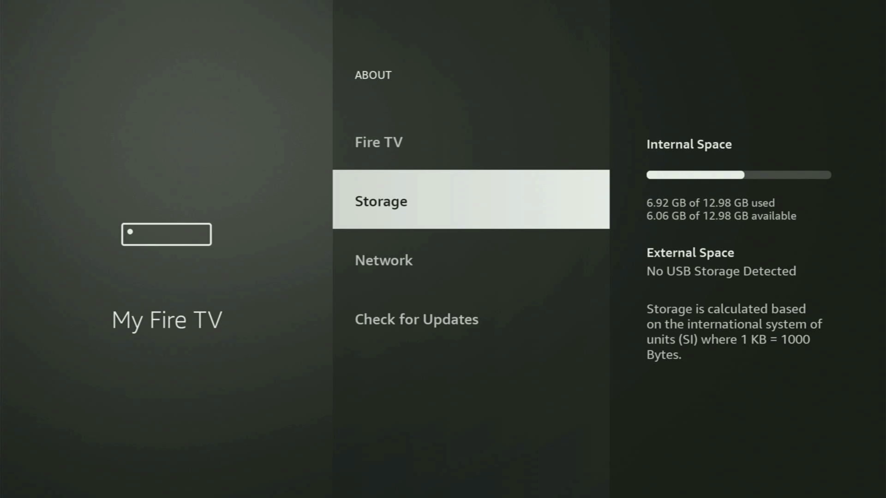
key(Escape)
key(Down)
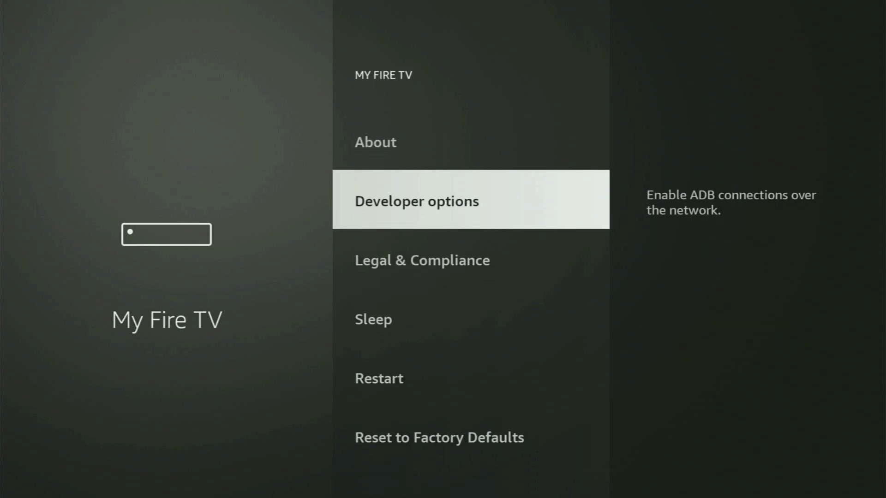
key(Return)
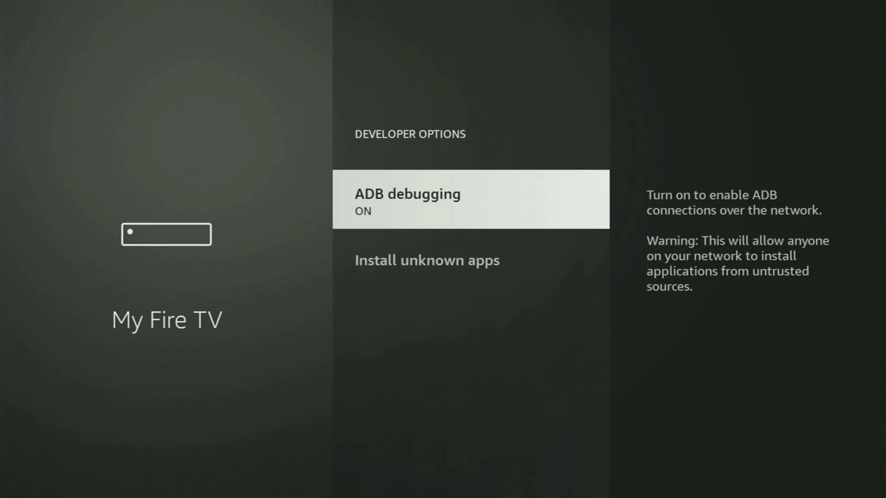
Switch ADB debugging off and back on in the developer options.
key(Return)
key(Return)
key(Down)
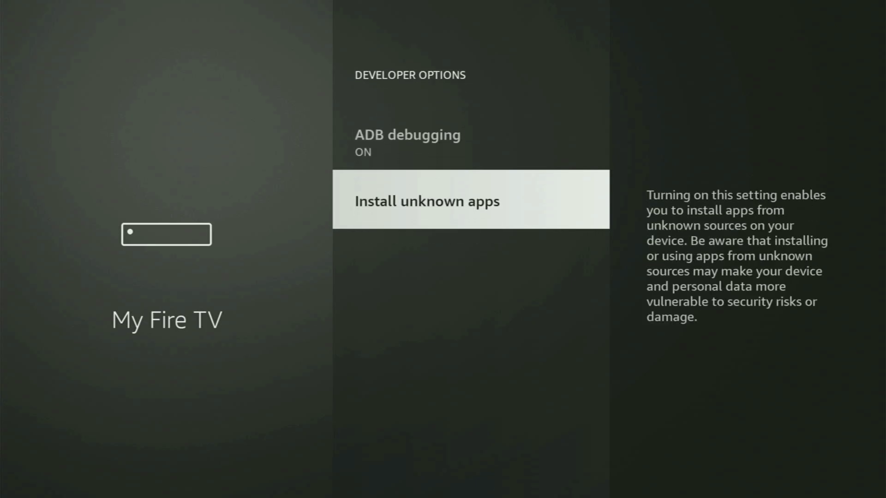
Open Install unknown apps and toggle the Downloader permission, leaving it on.
key(Return)
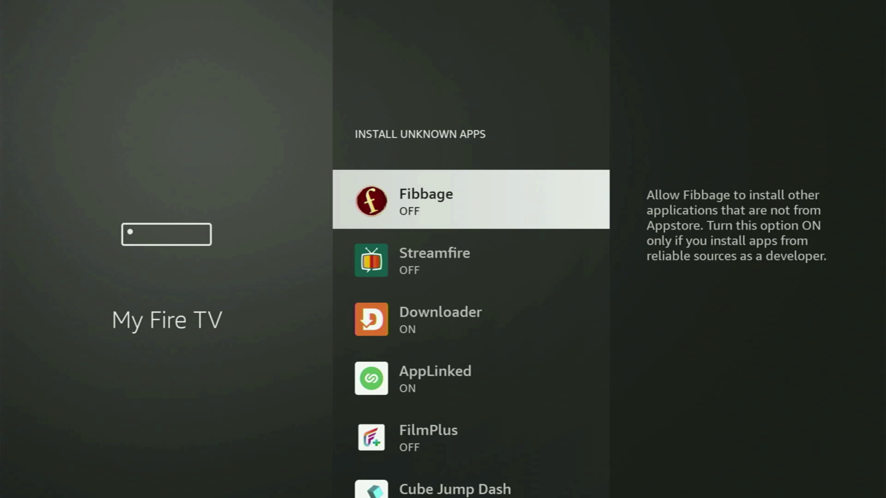
key(Down)
key(Down)
key(Return)
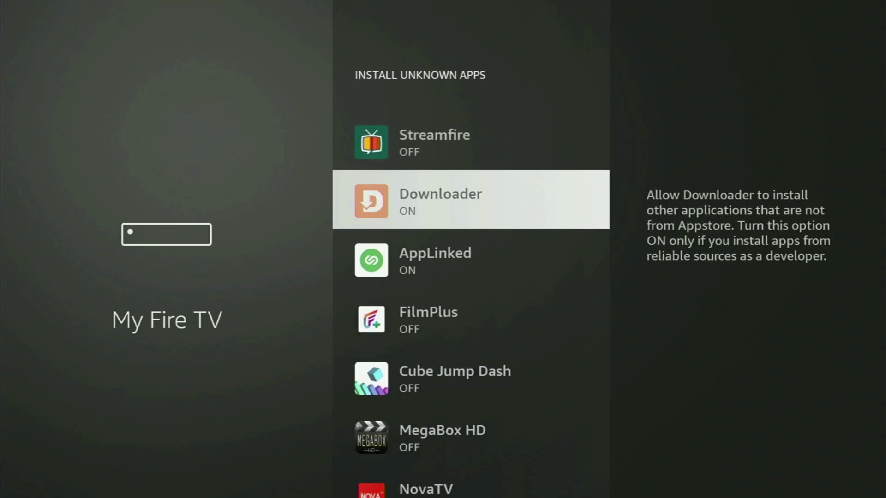
key(Return)
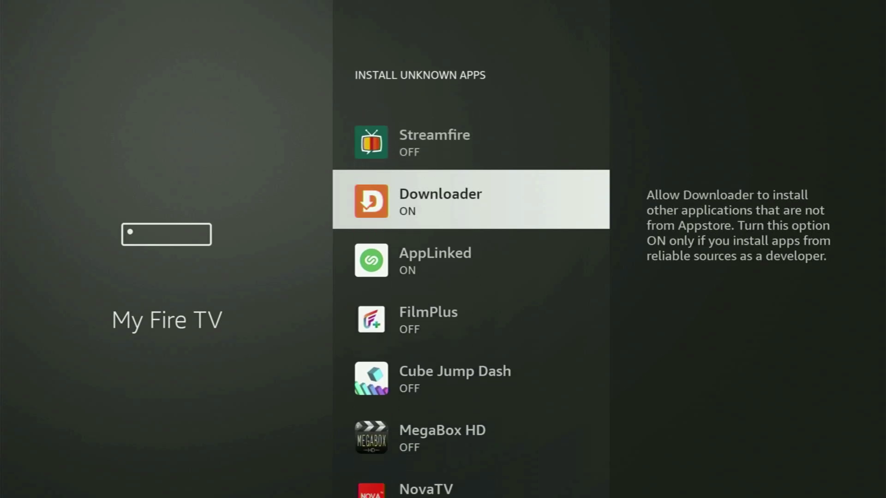
Look through the apps below Downloader in the Install unknown apps list.
key(Down)
key(Down)
key(Down)
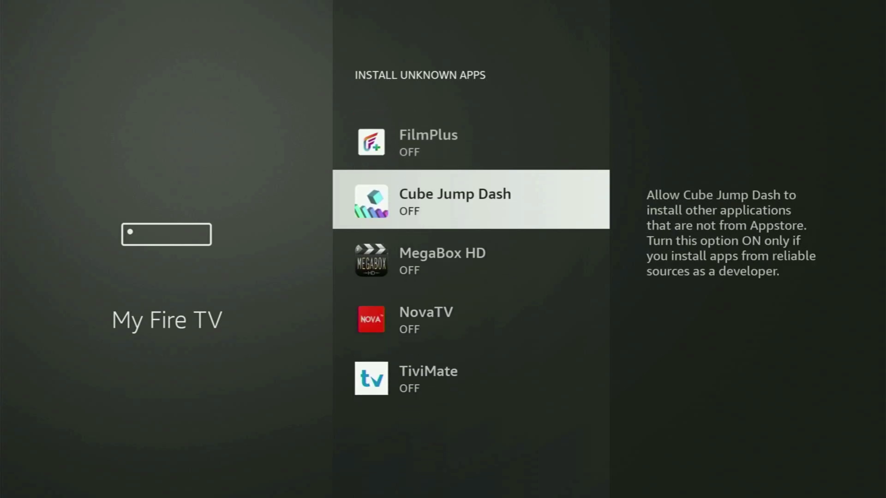
key(Down)
key(Down)
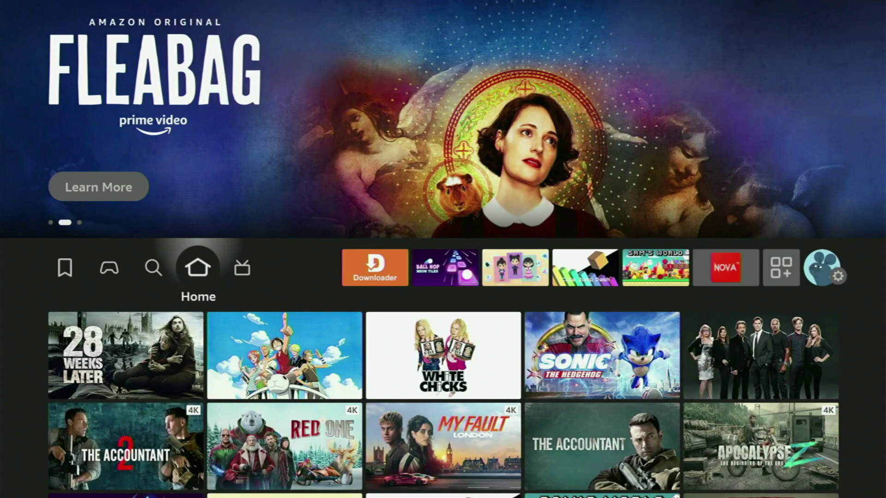
Open the full Your Apps & Channels page from the home screen.
key(Right)
key(Right)
key(Right)
key(Right)
key(Right)
key(Right)
key(Right)
key(Right)
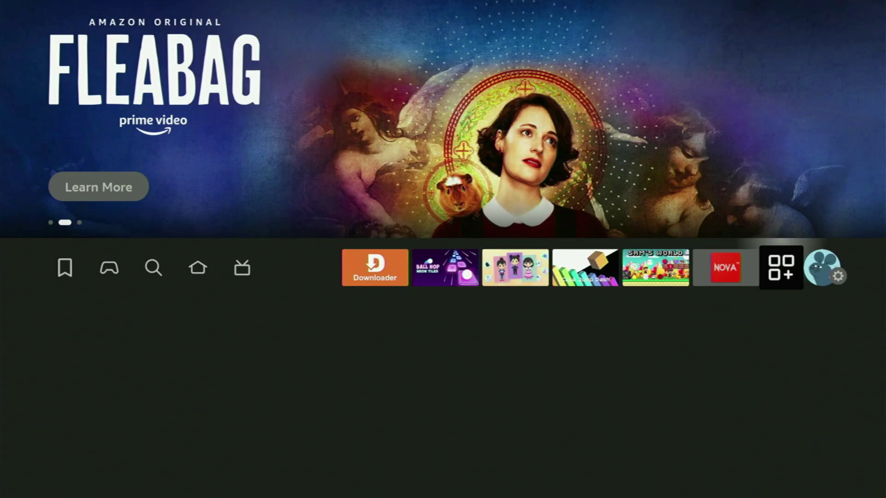
key(Return)
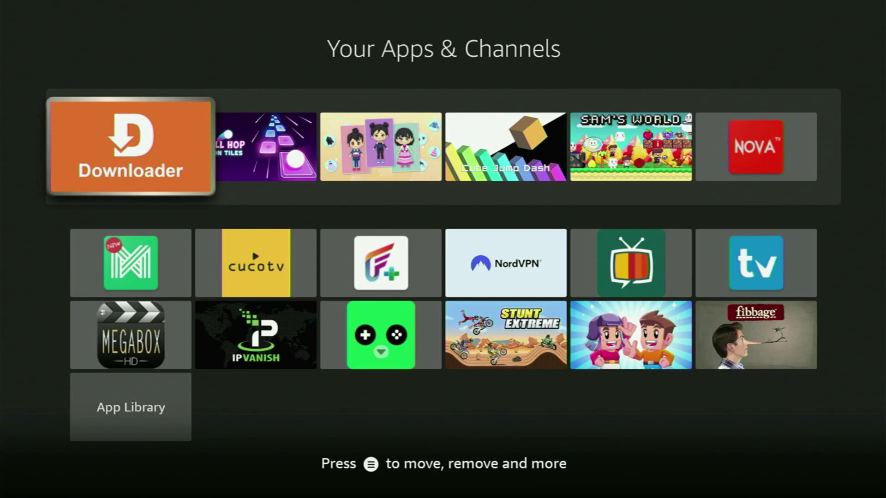
Launch NordVPN from the apps below the pinned row.
key(Down)
key(Right)
key(Right)
key(Right)
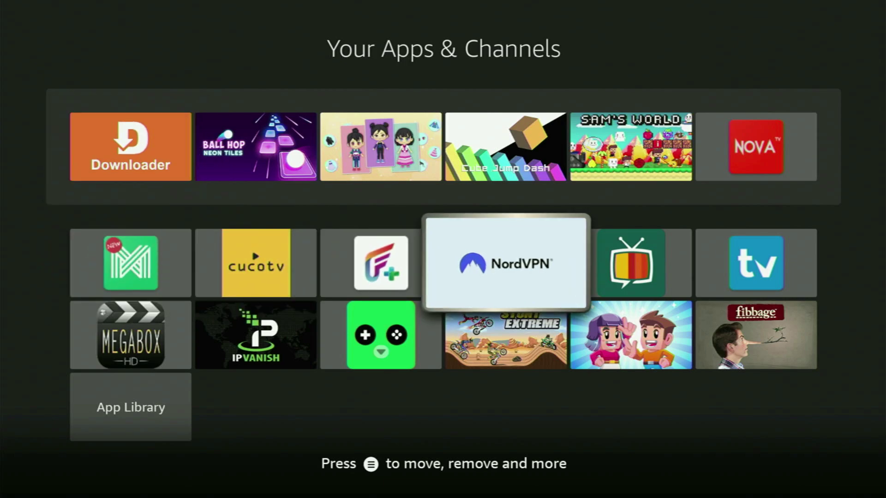
key(Return)
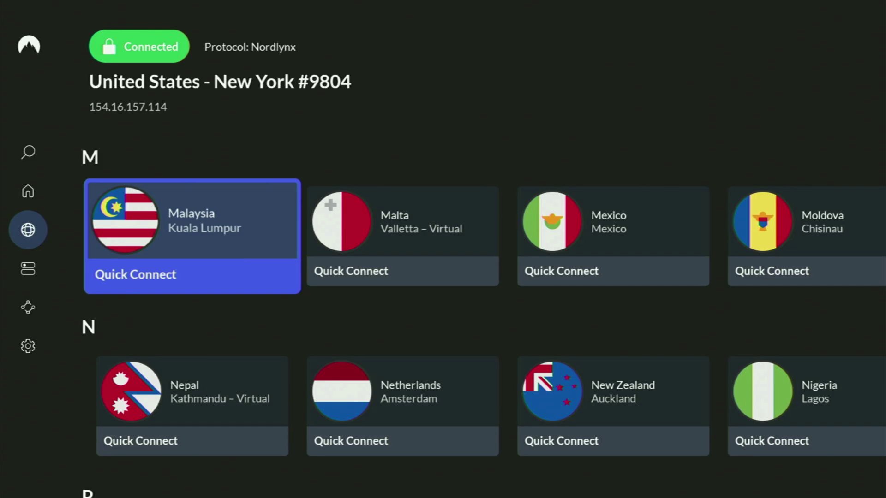
Look through the NordVPN country servers from the M group down to the end of the U - V group.
key(Down)
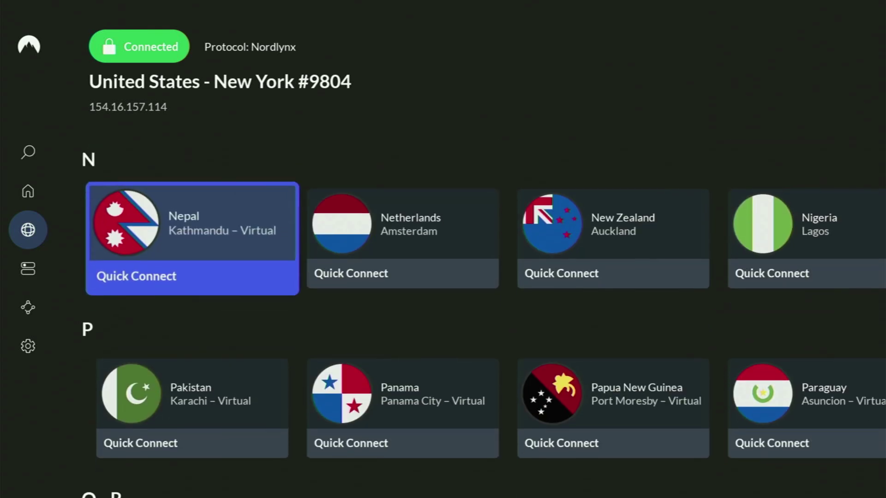
key(Down)
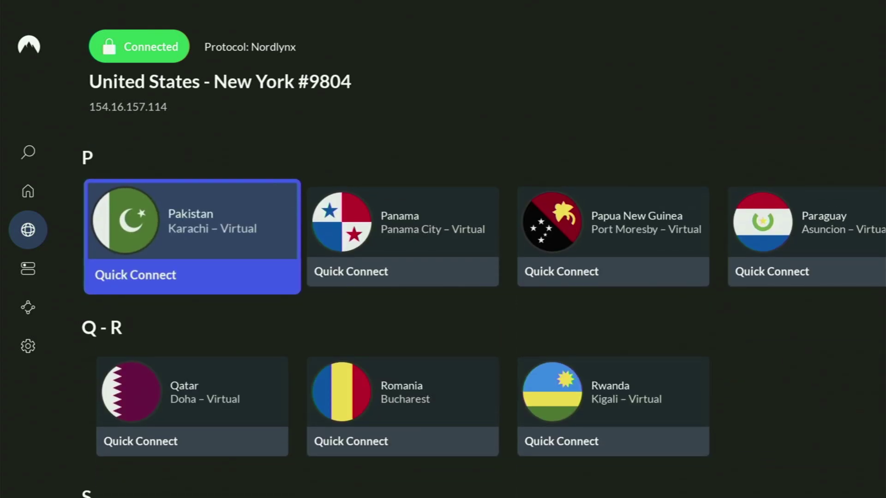
key(Down)
key(Down)
key(Down)
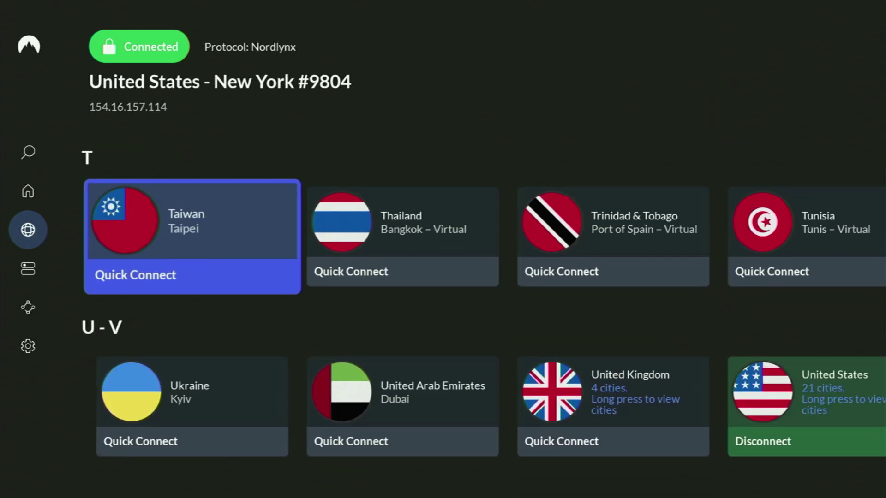
key(Down)
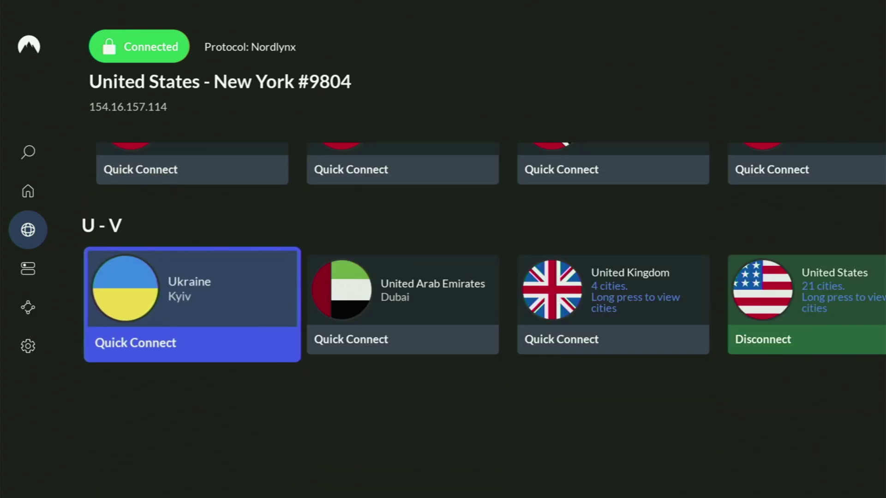
key(Right)
key(Right)
key(Right)
key(Right)
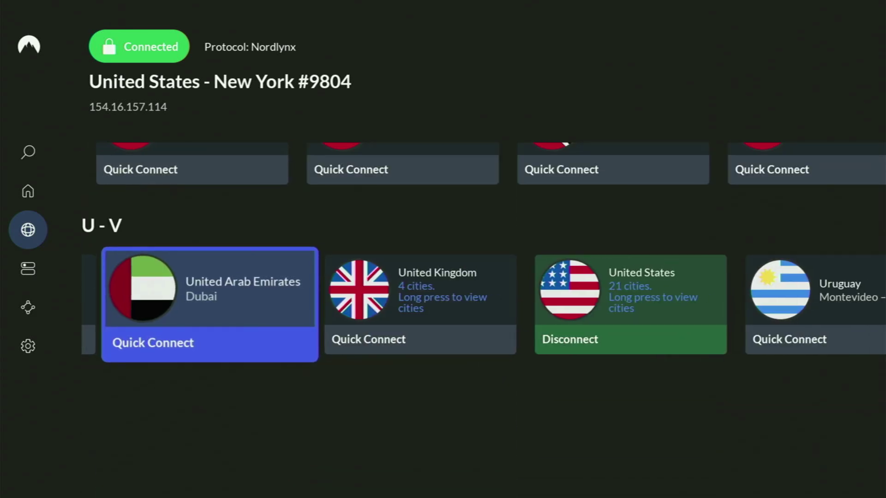
key(Right)
key(Right)
key(Right)
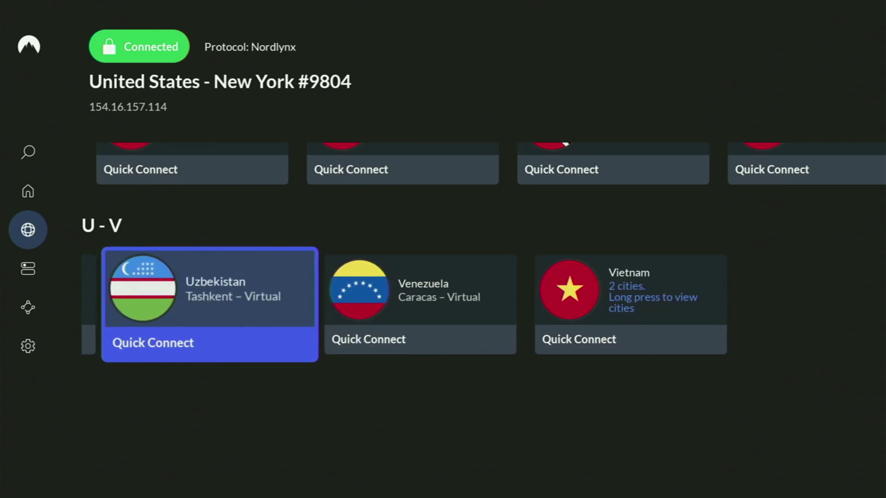
Connect the VPN to Germany from the G group of the country list.
key(Up)
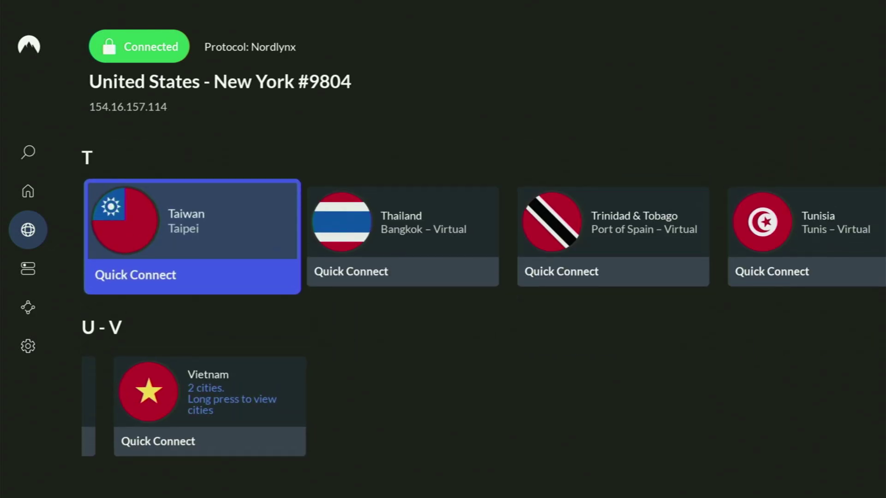
key(Up)
key(Up)
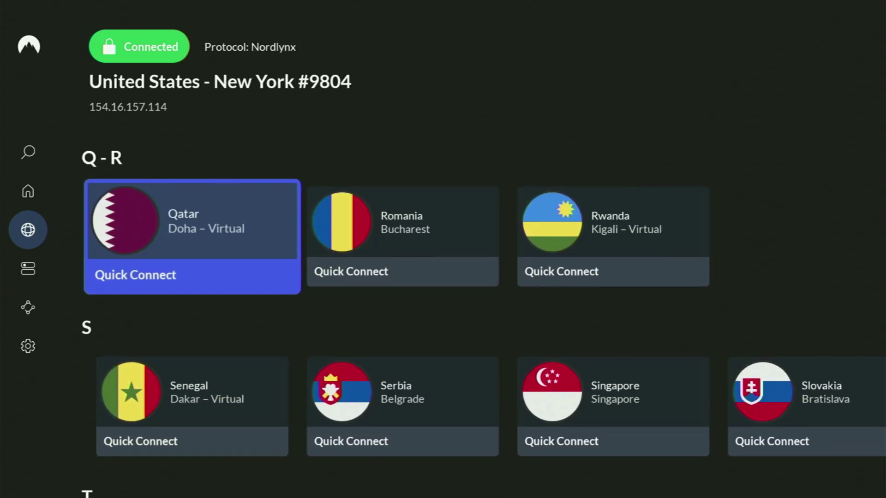
key(Up)
key(Up)
key(Up)
key(Up)
key(Up)
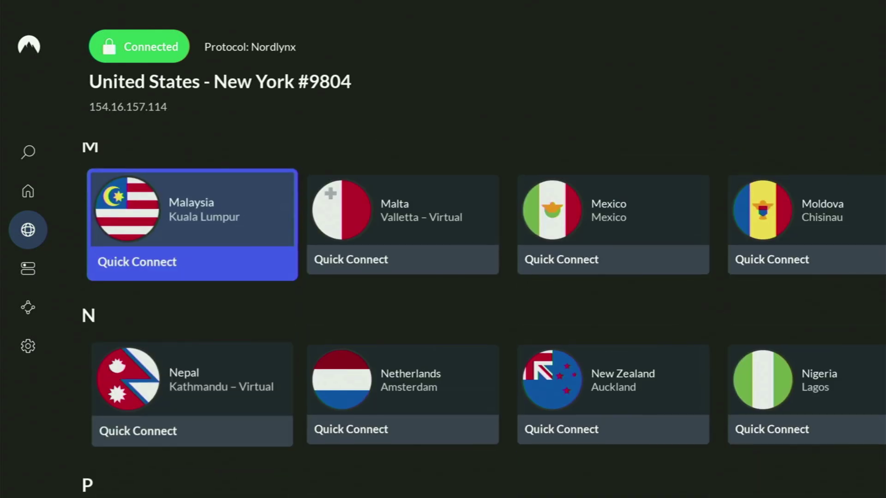
key(Up)
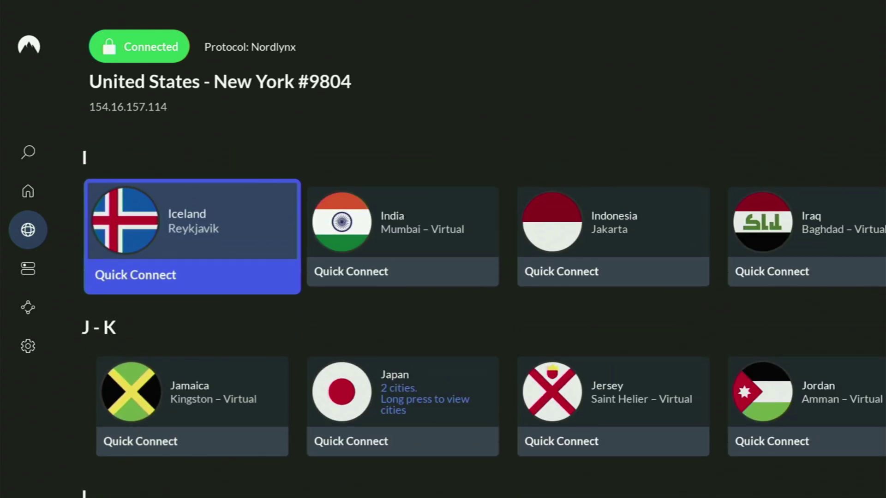
key(Up)
key(Up)
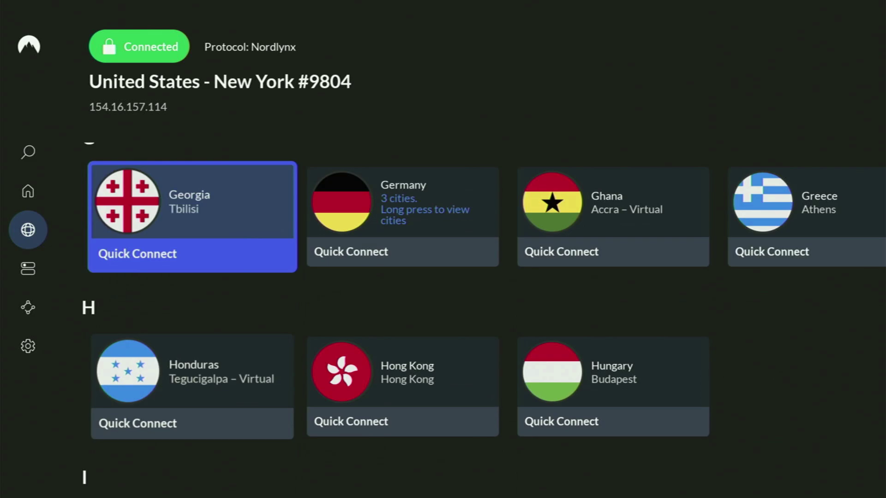
key(Right)
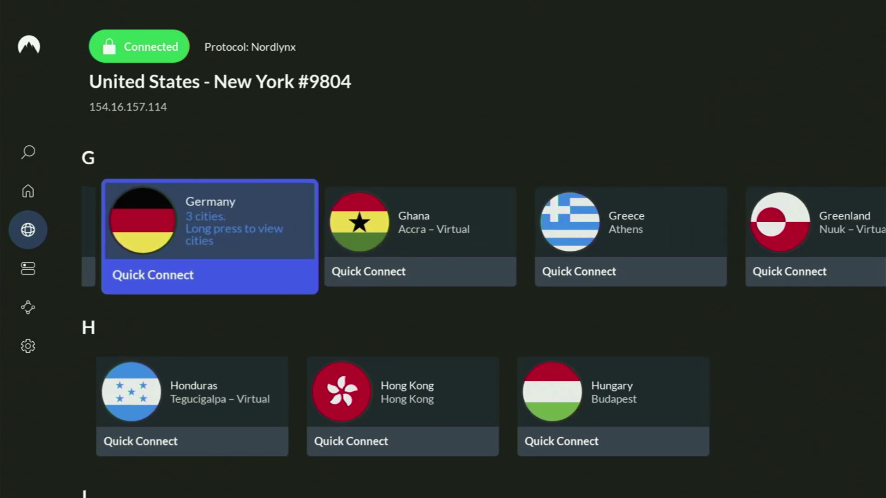
key(Return)
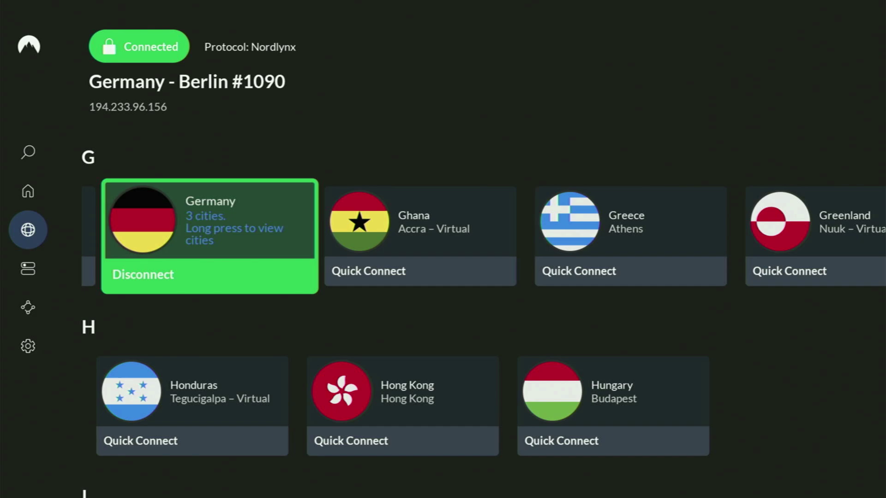
Look through the other VPN countries, from the rest of the G group down past the N group.
key(Right)
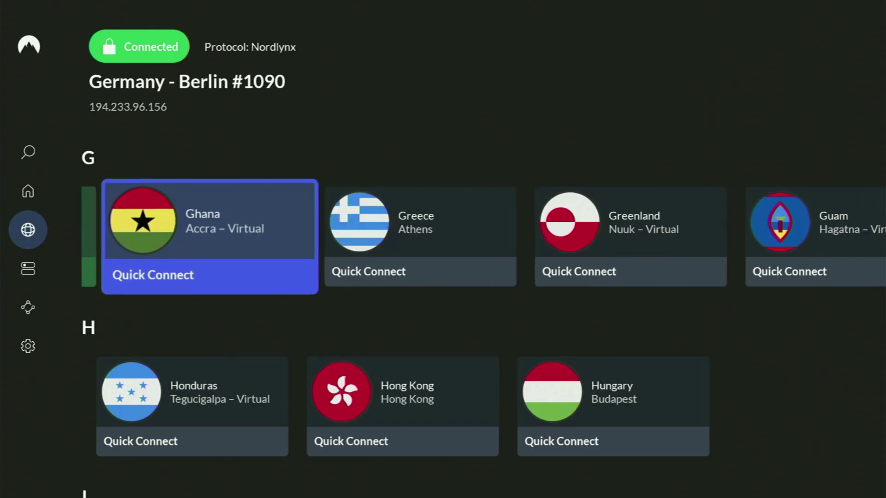
key(Right)
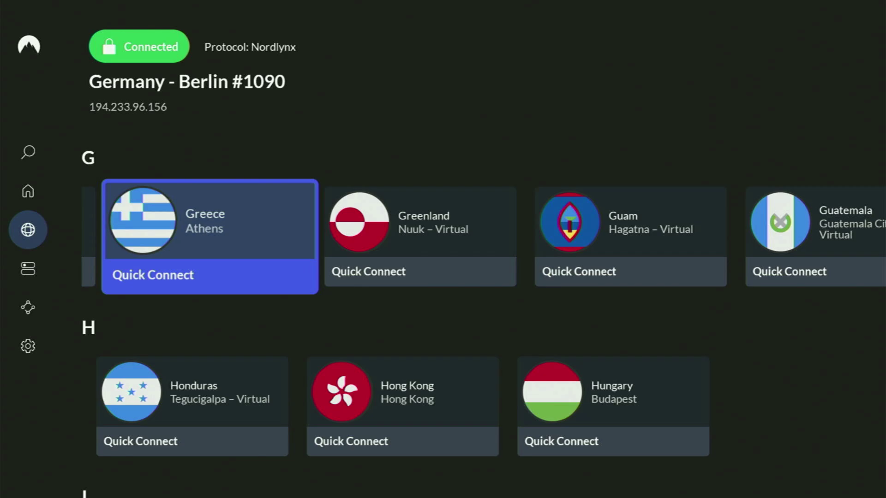
key(Down)
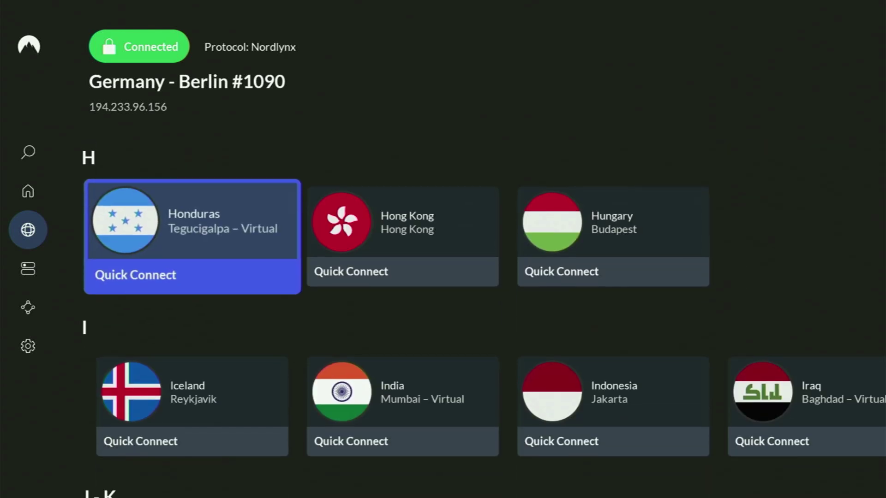
key(Down)
key(Down)
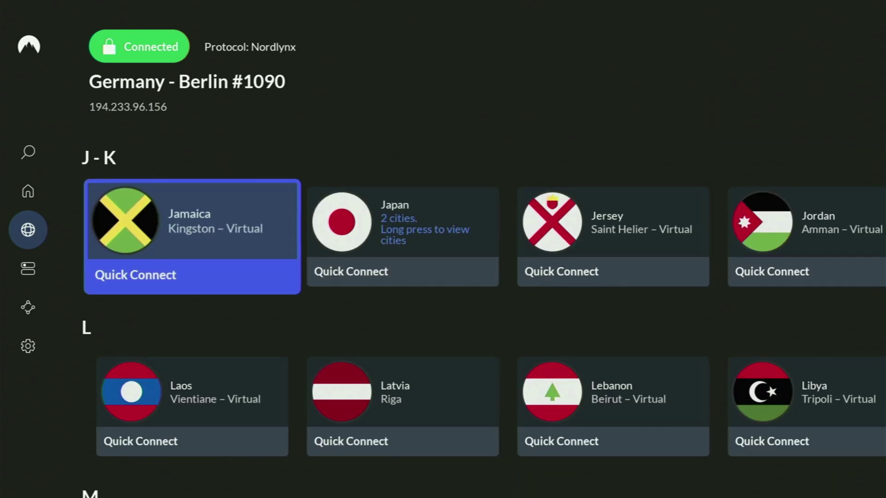
key(Down)
key(Down)
key(Down)
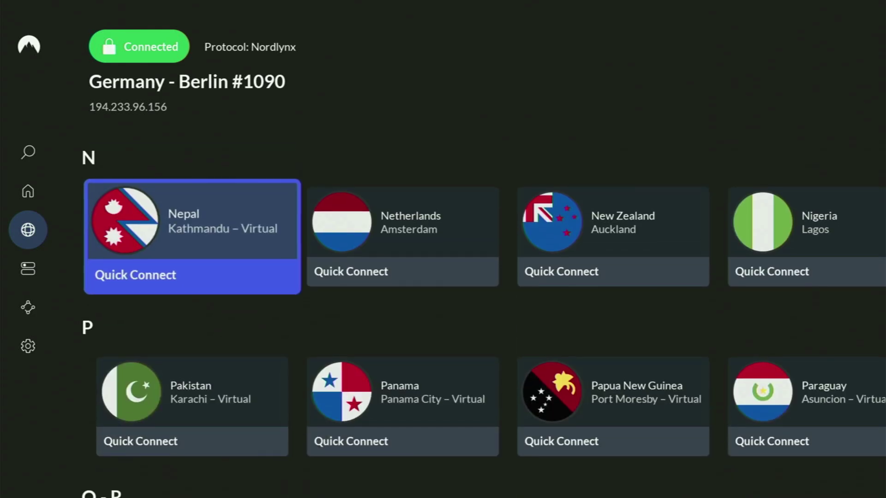
key(Down)
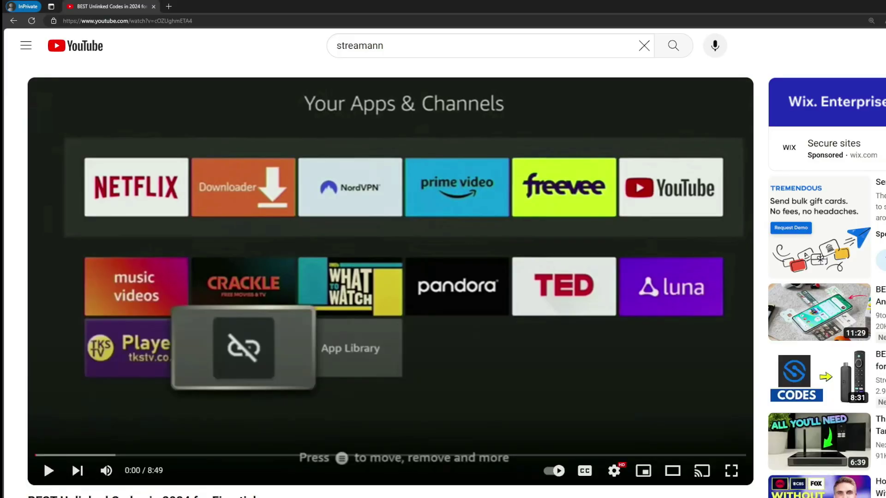
Expand the YouTube video's description and view the NordVPN offer link there and in the pinned comment.
scroll(295, 323, down, 5)
click(302, 283)
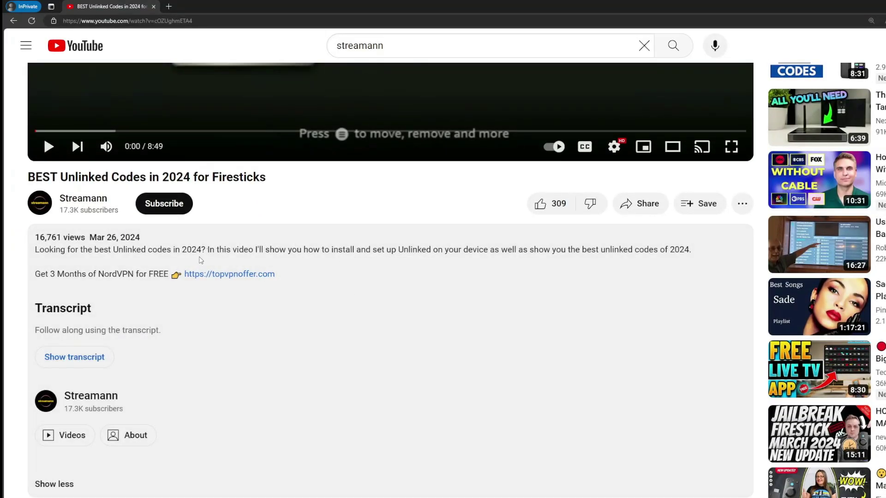
scroll(217, 291, down, 5)
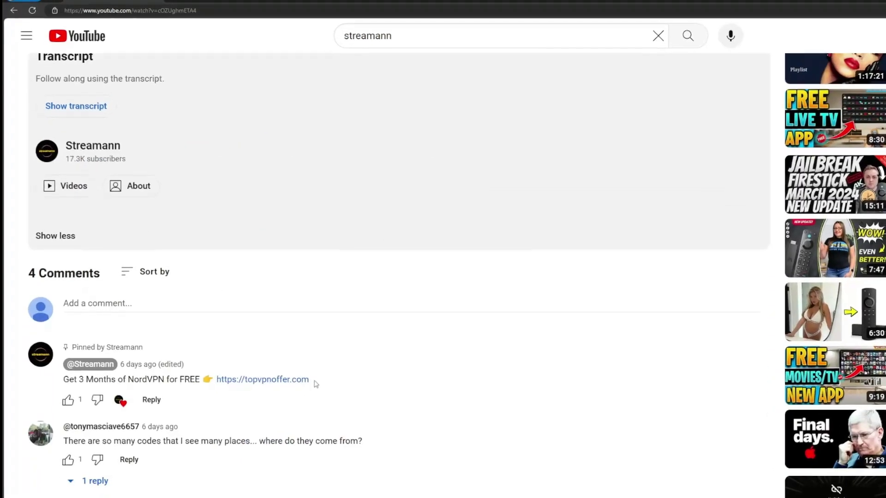
View the NordVPN offer at topvpnoffer.com and its 2-year plan deal with 3 extra months.
drag(302, 397, 213, 397)
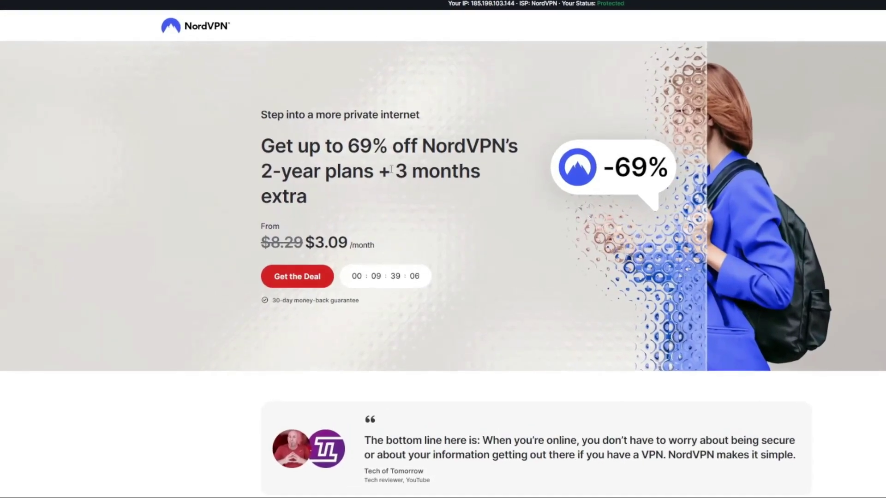
drag(393, 171, 482, 194)
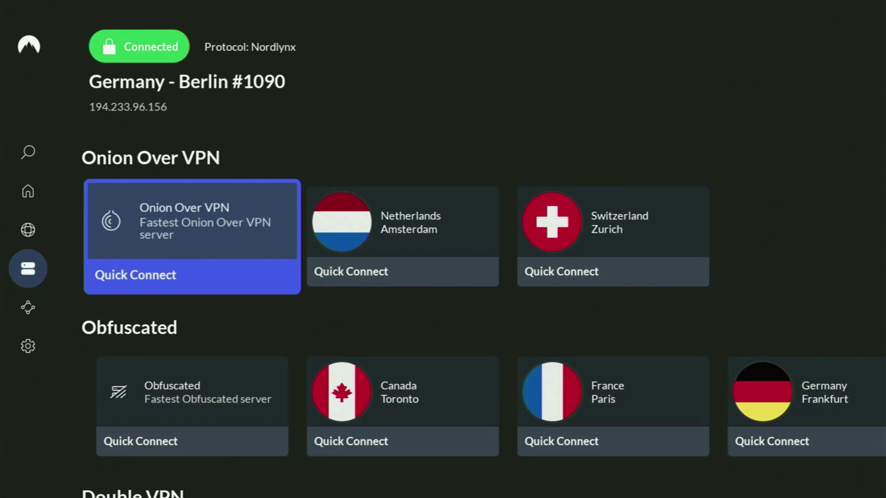
Look through NordVPN's specialty servers, from Onion Over VPN and Obfuscated down to Double VPN.
key(Down)
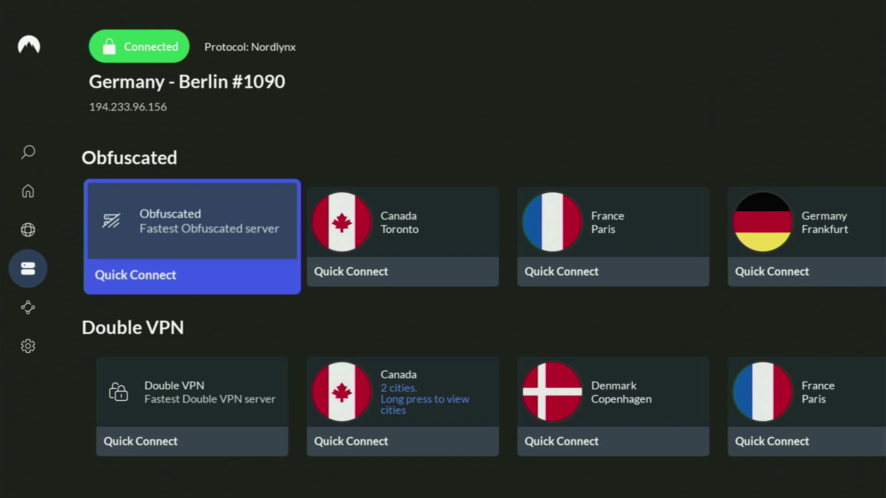
key(Down)
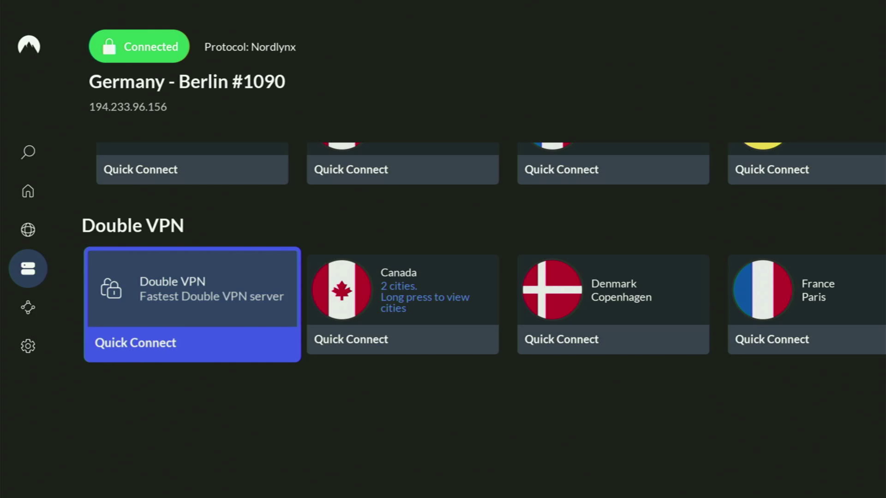
Return to the Fire TV home screen and launch Downloader.
key(Home)
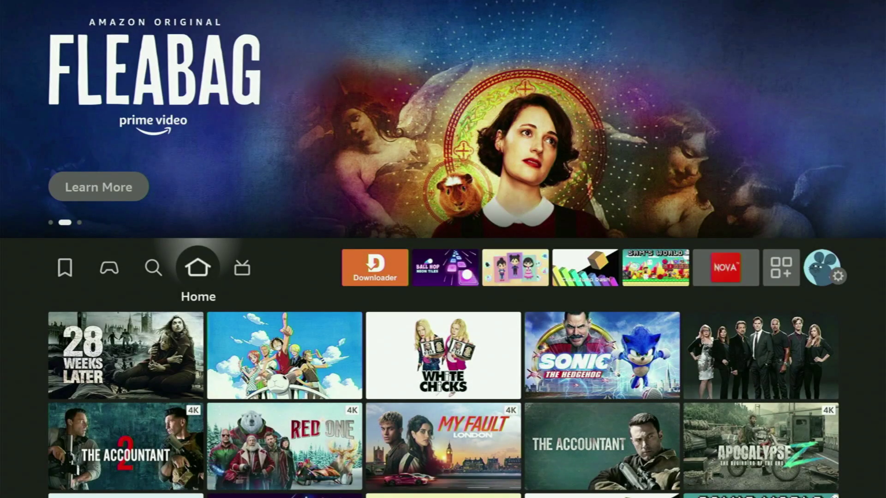
key(Right)
key(Right)
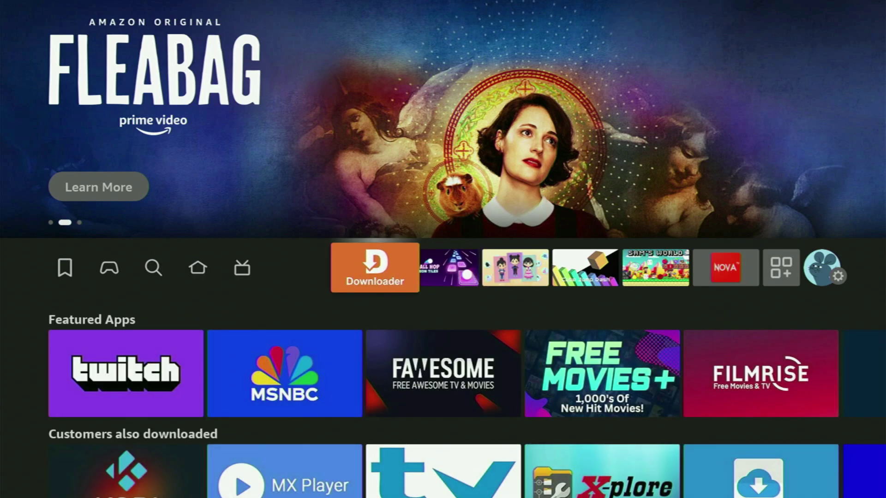
key(Return)
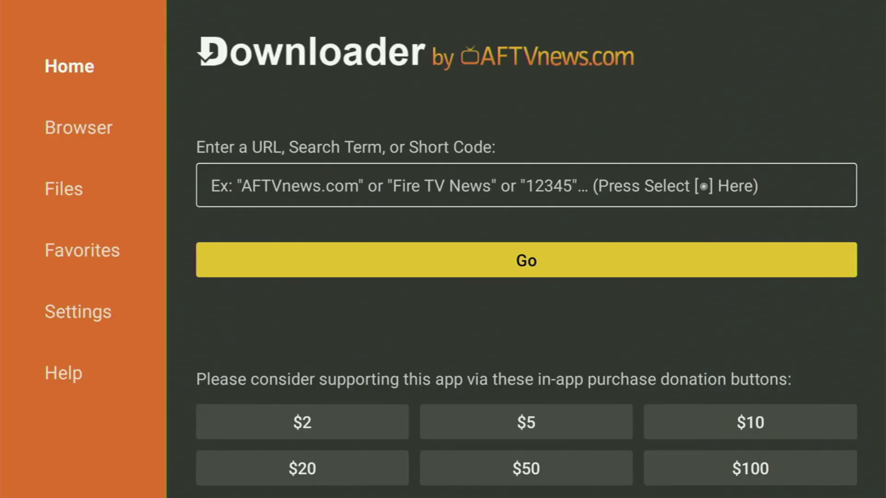
Enter the short code 504524 in Downloader's URL and search field.
key(Up)
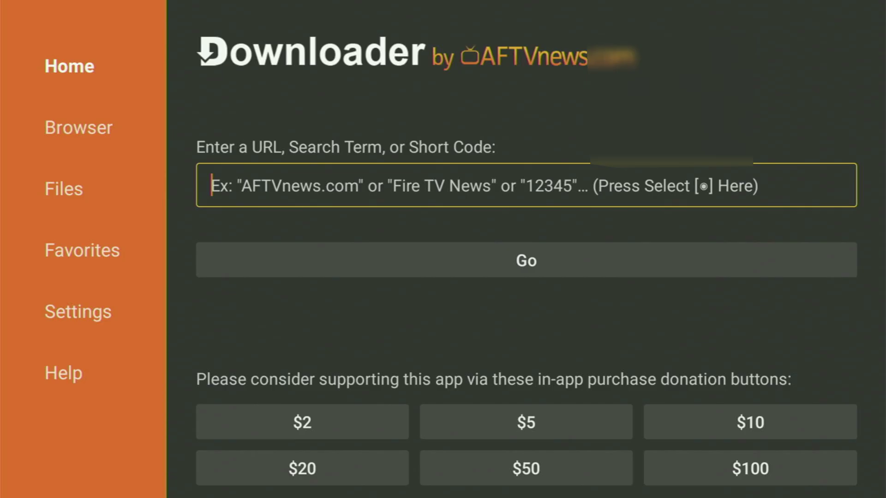
key(Return)
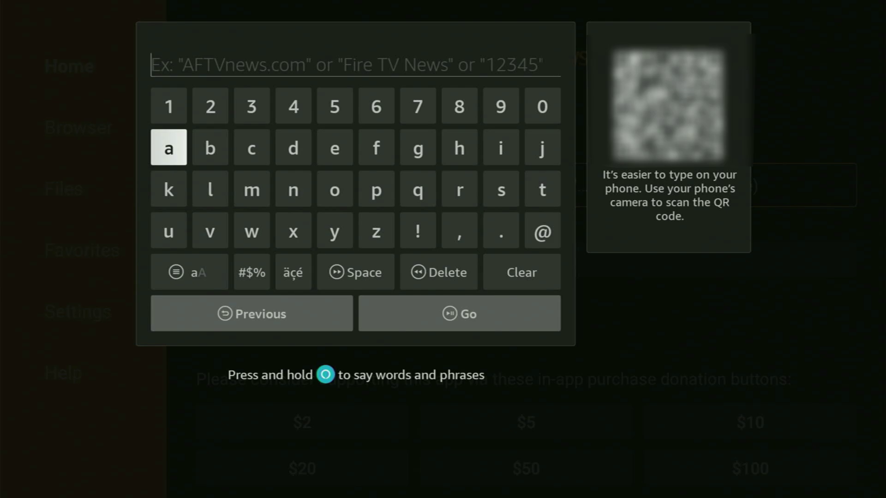
key(Up)
key(Right)
key(Right)
key(Right)
key(Right)
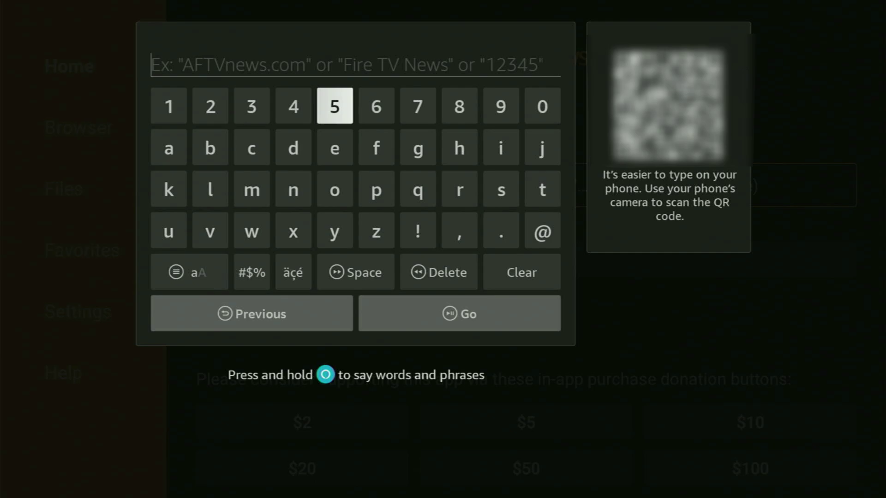
key(Return)
key(Right)
key(Right)
key(Right)
key(Right)
key(Right)
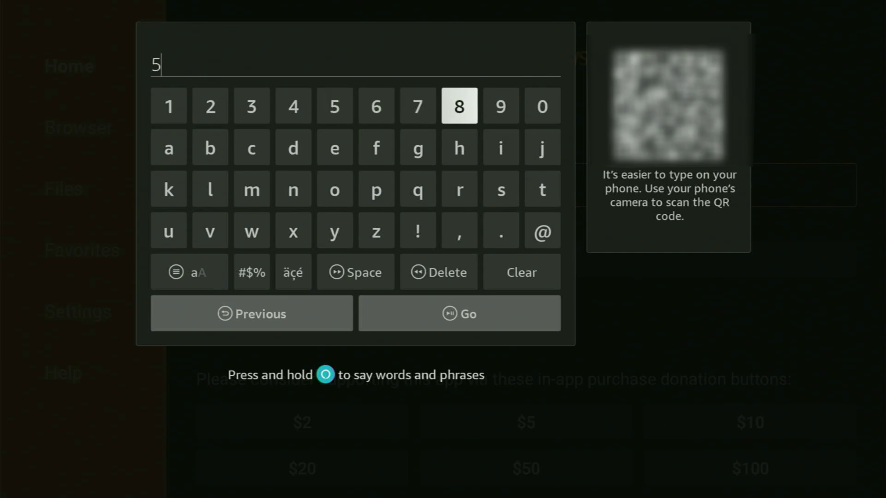
key(Return)
key(Right)
key(Right)
key(Right)
key(Right)
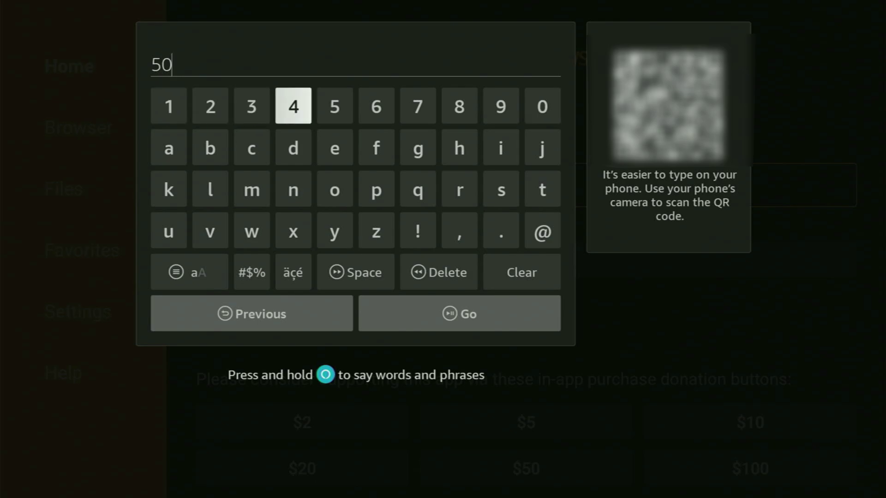
key(Return)
key(Right)
key(Right)
key(Left)
key(Return)
key(Left)
key(Left)
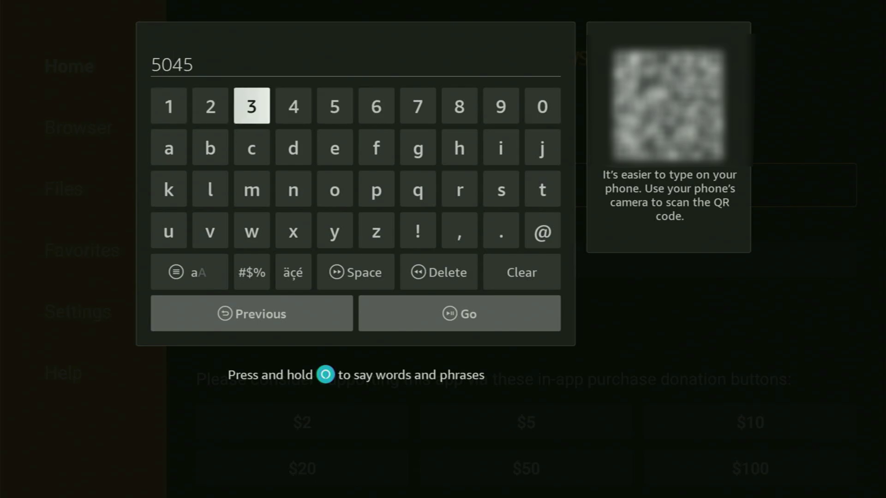
key(Left)
key(Return)
key(Right)
key(Right)
key(Return)
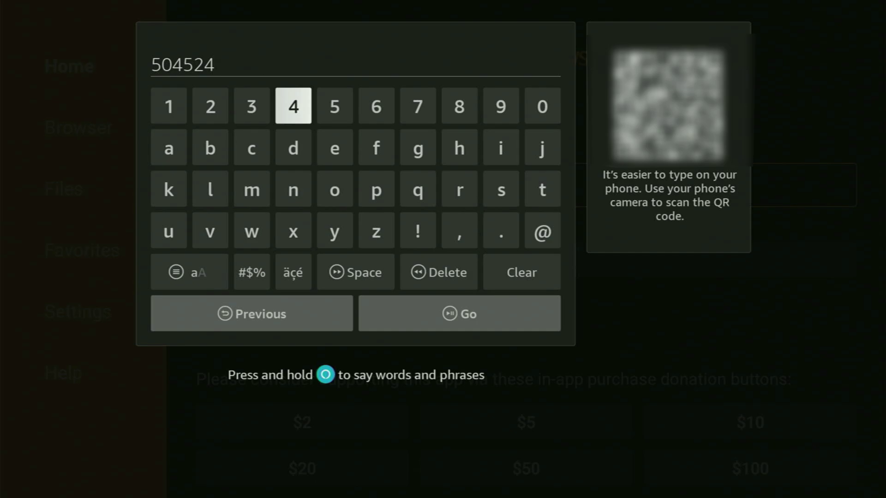
Submit the entered short code to load the Live NetTV website in Downloader's browser.
key(Down)
key(Down)
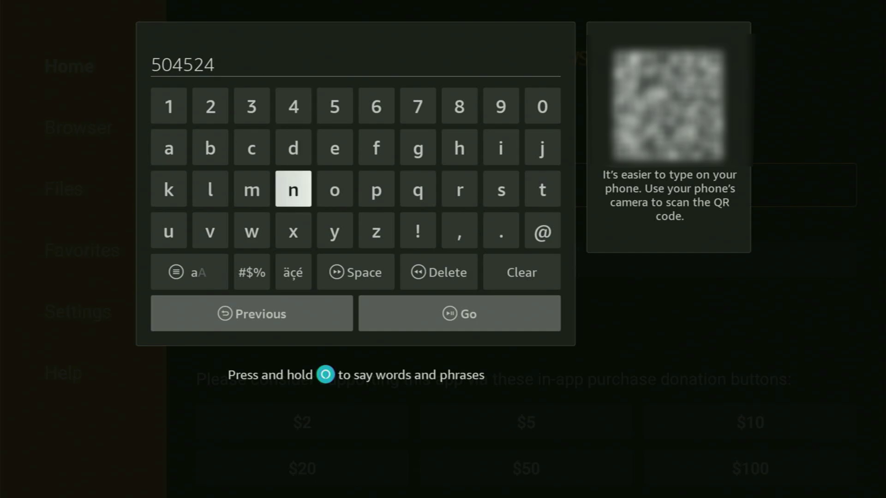
key(Down)
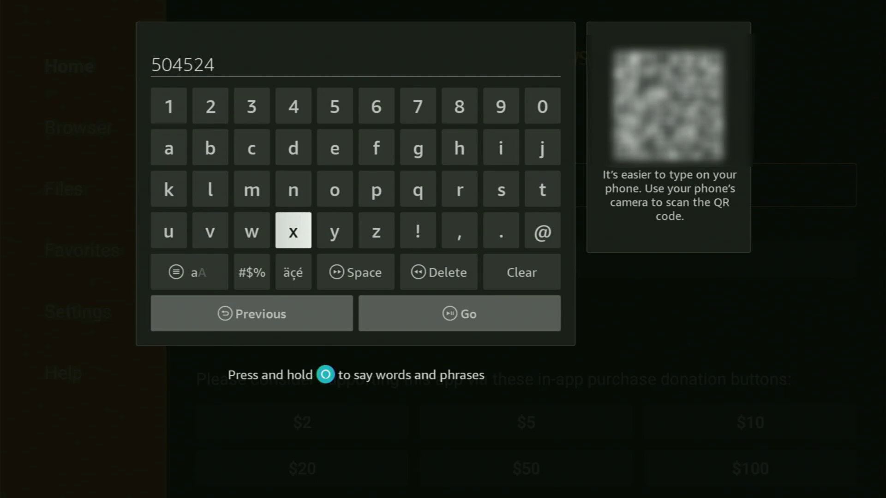
key(Down)
key(Down)
key(Right)
key(Return)
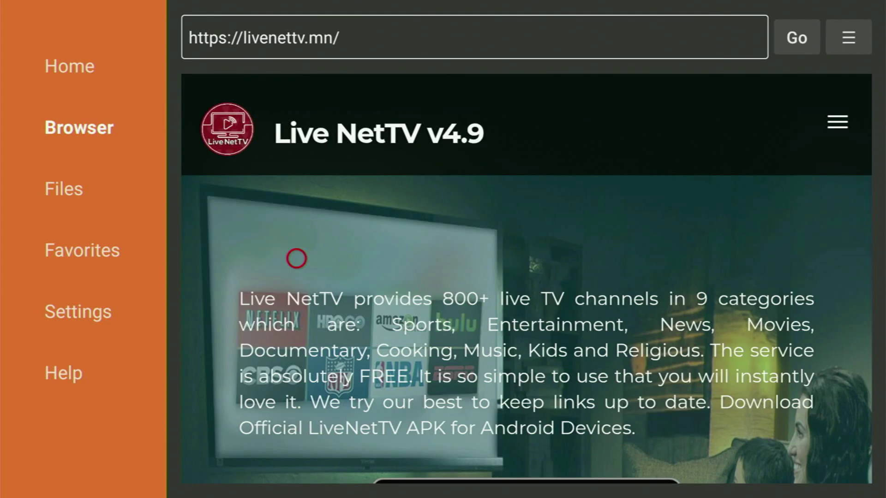
Switch Downloader's browser to full-screen mode for the Live NetTV website.
key(Menu)
key(Down)
key(Down)
key(Return)
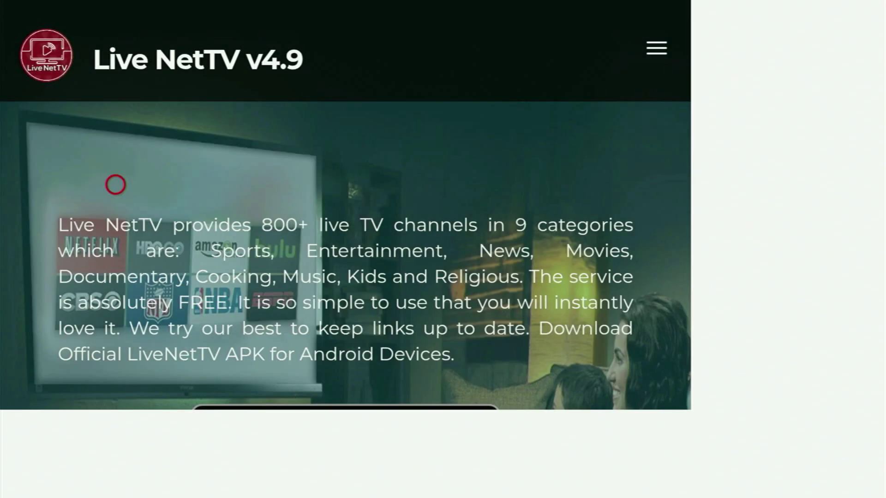
Download the Amazon Fire TV version of the Live NetTV app from the website.
key(Down)
key(Down)
key(Down)
key(Down)
key(Down)
key(Down)
key(Down)
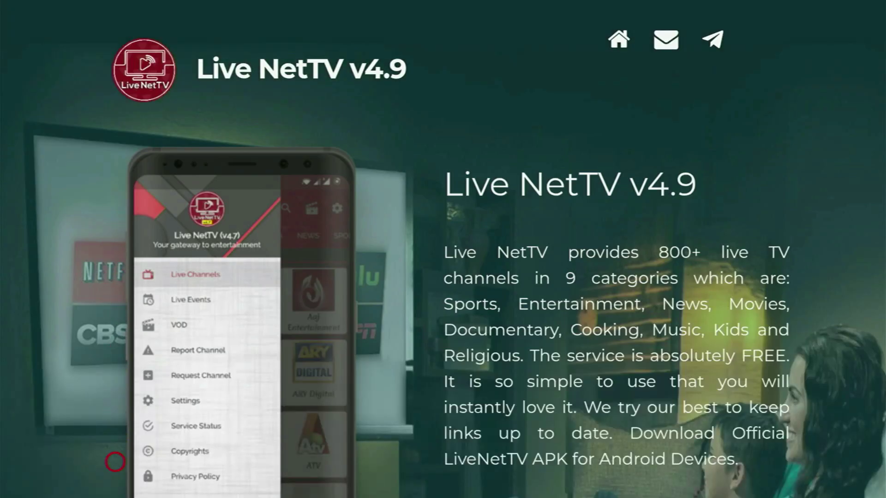
key(Down)
key(Down)
key(Down)
key(Down)
key(Right)
key(Right)
key(Right)
key(Right)
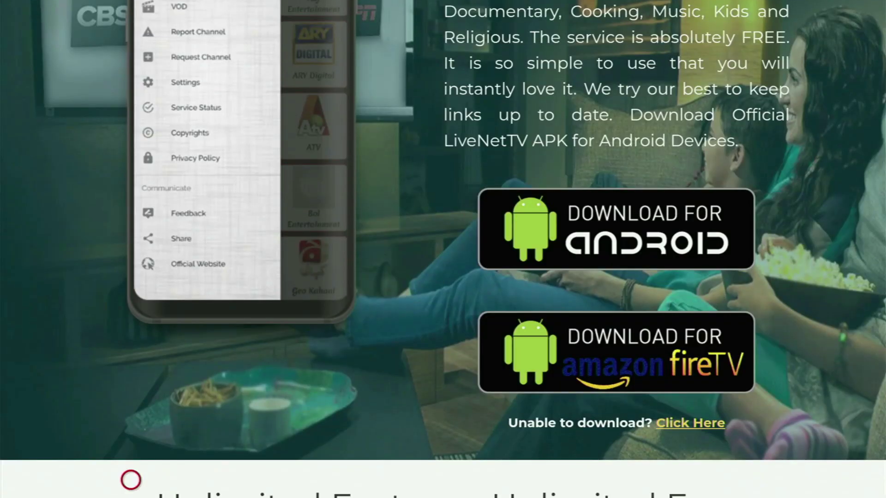
key(Right)
key(Right)
key(Right)
key(Right)
key(Up)
key(Up)
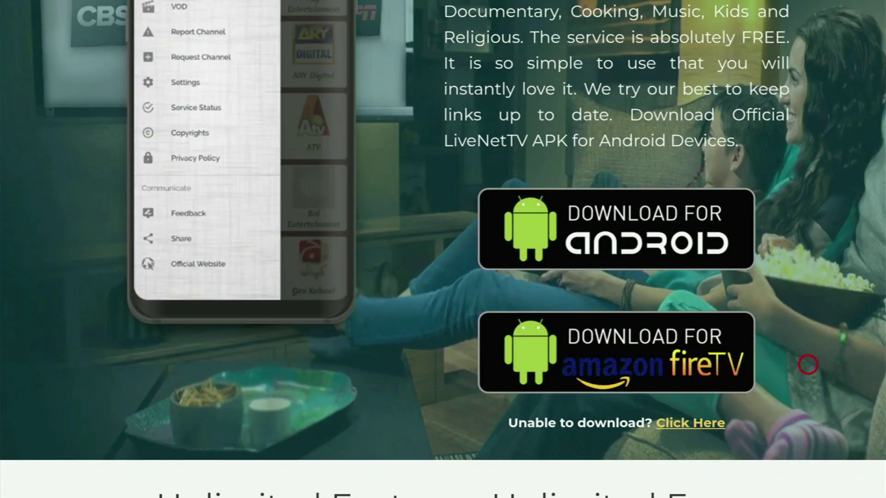
key(Left)
key(Left)
key(Left)
key(Left)
key(Left)
key(Right)
key(Right)
key(Right)
click(625, 365)
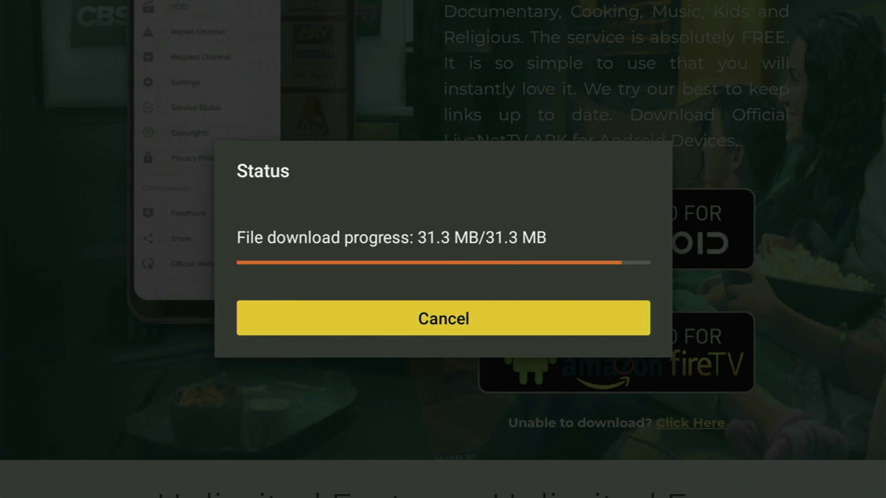
Install the downloaded Live NetTV app and delete its installation file LiveNetTV_Amazon_1.7.7_Release.apk.
key(Return)
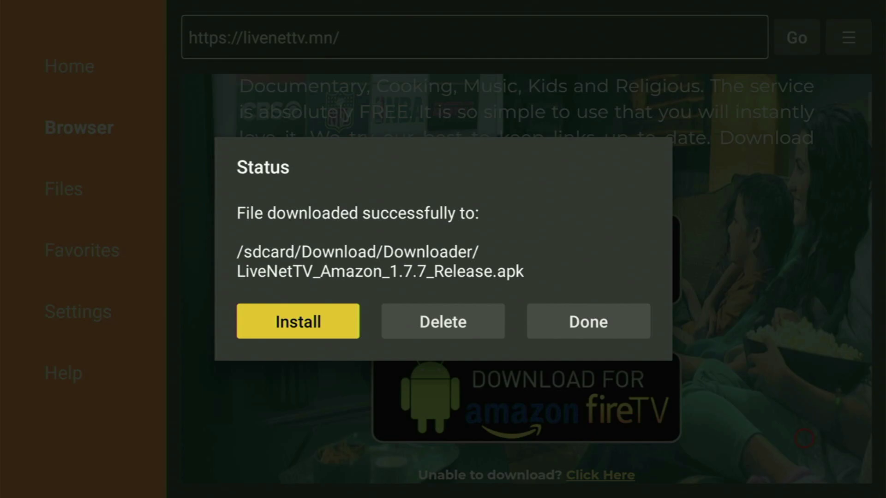
key(Right)
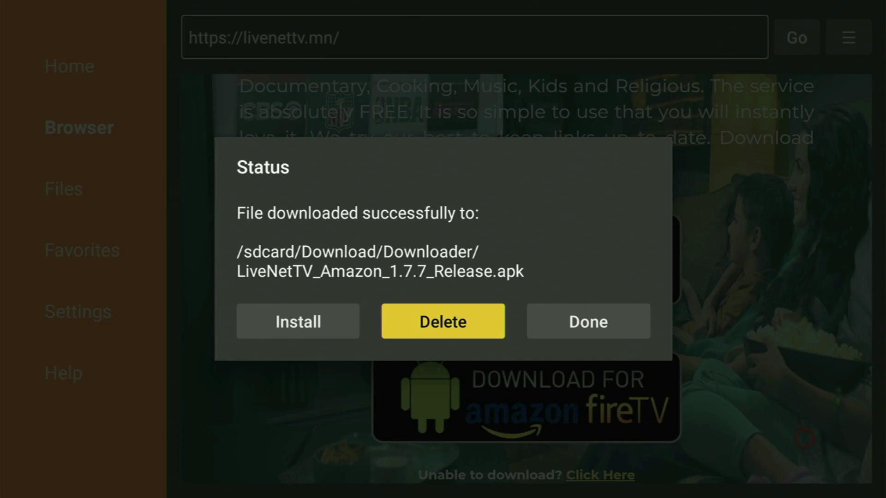
key(Return)
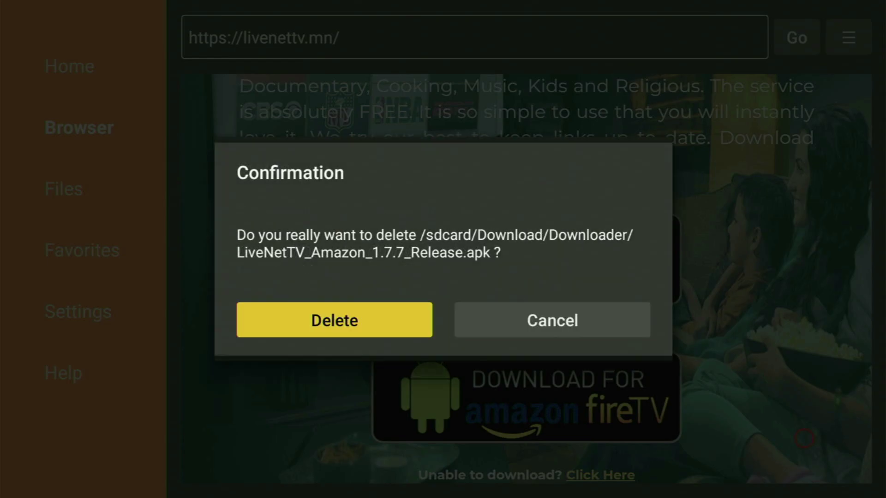
key(Return)
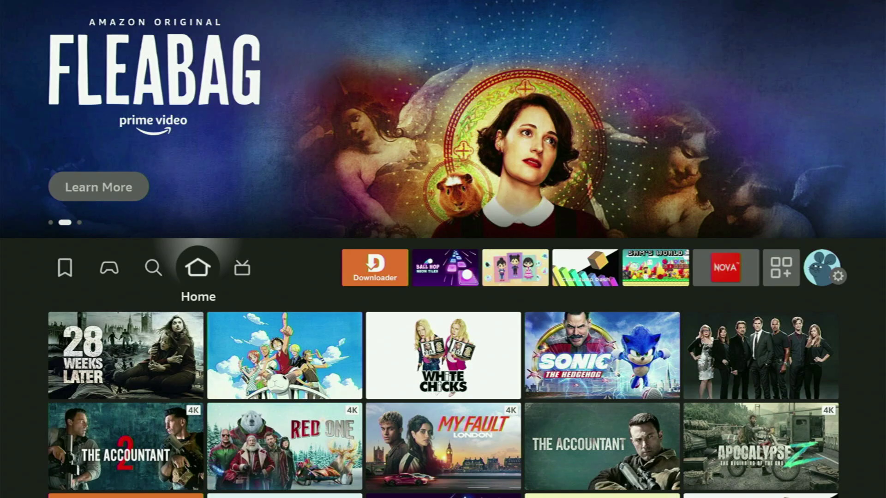
Open the full list of apps and channels from the Fire TV home screen.
key(Right)
key(Right)
key(Right)
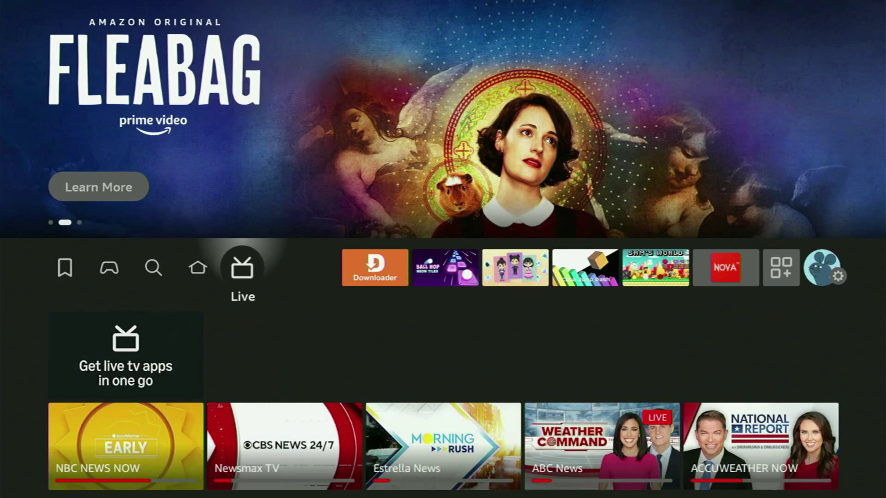
key(Right)
key(Right)
key(Right)
key(Right)
key(Right)
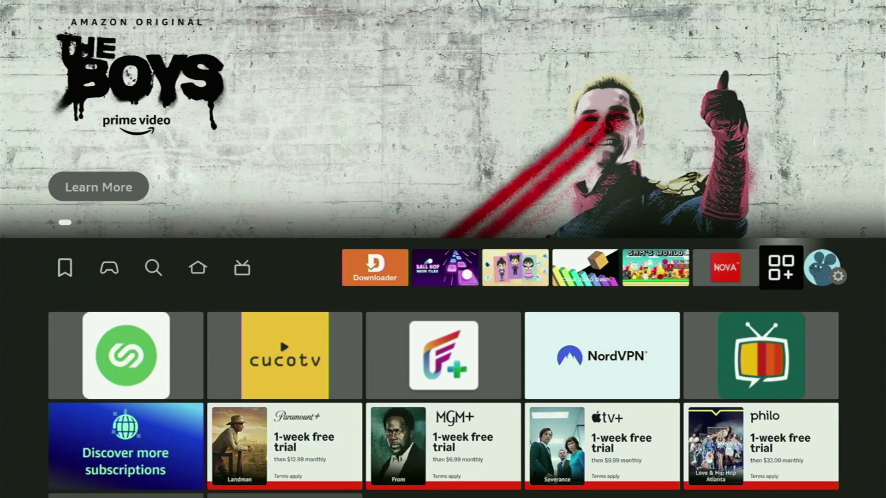
key(Return)
Move the Live NetTV app from the end of the app list to the front.
key(Down)
key(Down)
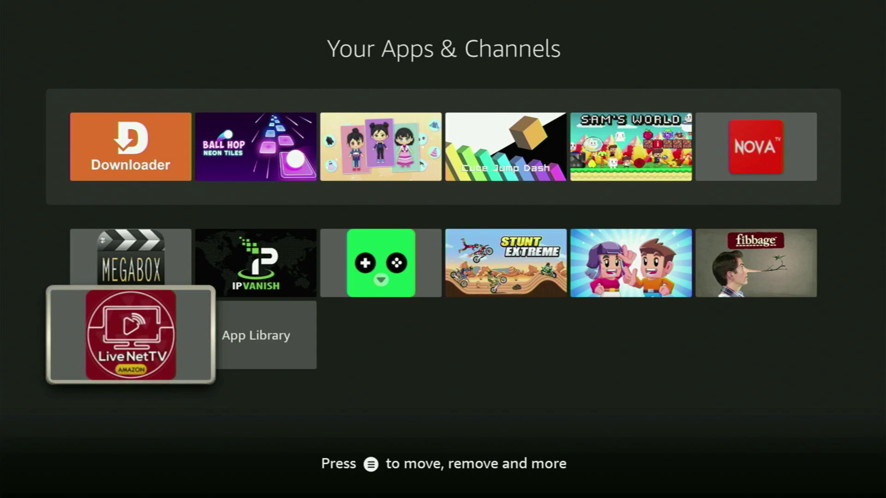
key(Menu)
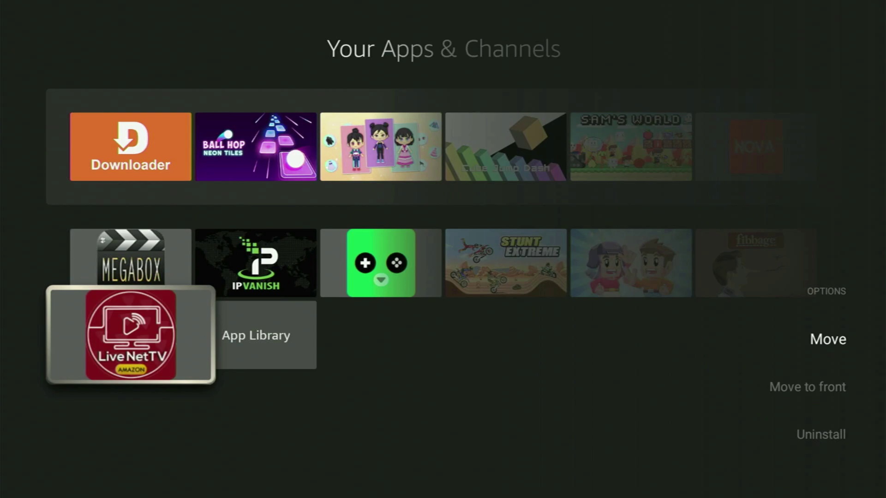
key(Down)
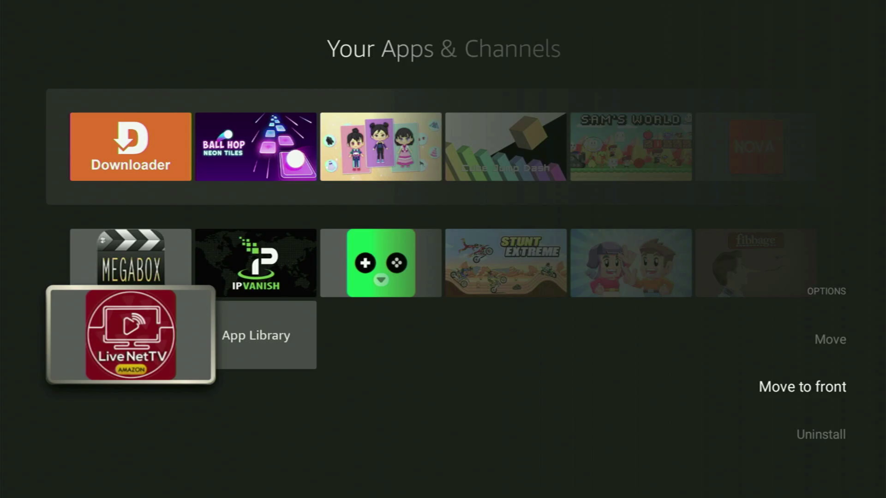
key(Return)
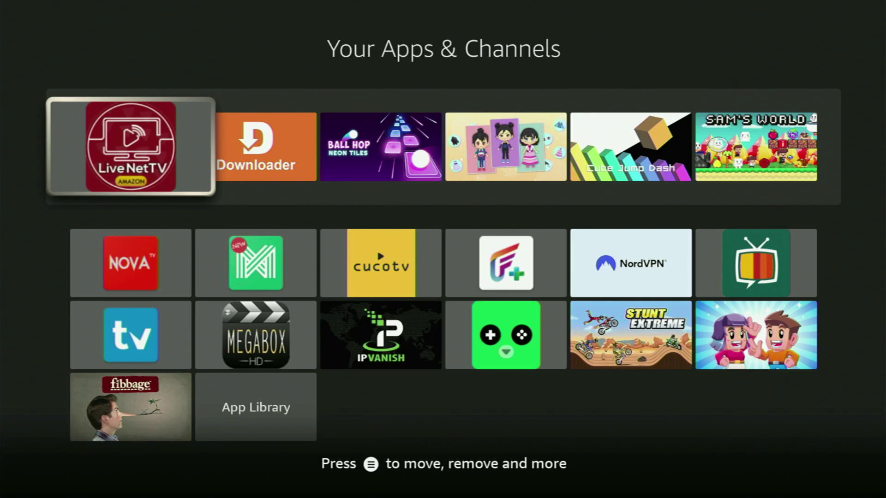
Open NordVPN from the list of apps and channels.
key(Down)
key(Right)
key(Right)
key(Right)
key(Right)
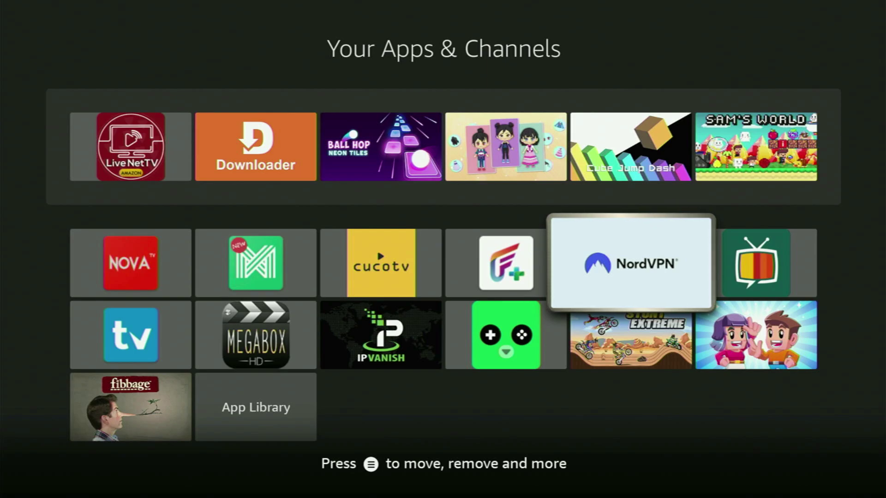
key(Return)
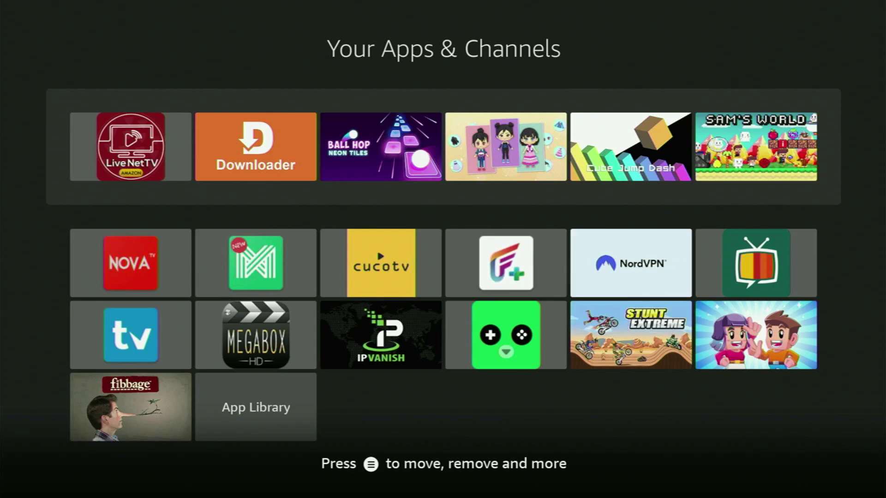
Launch Live NetTV from the app list and browse the Australia channels in its Sports category.
key(Left)
key(Left)
key(Left)
key(Left)
key(Up)
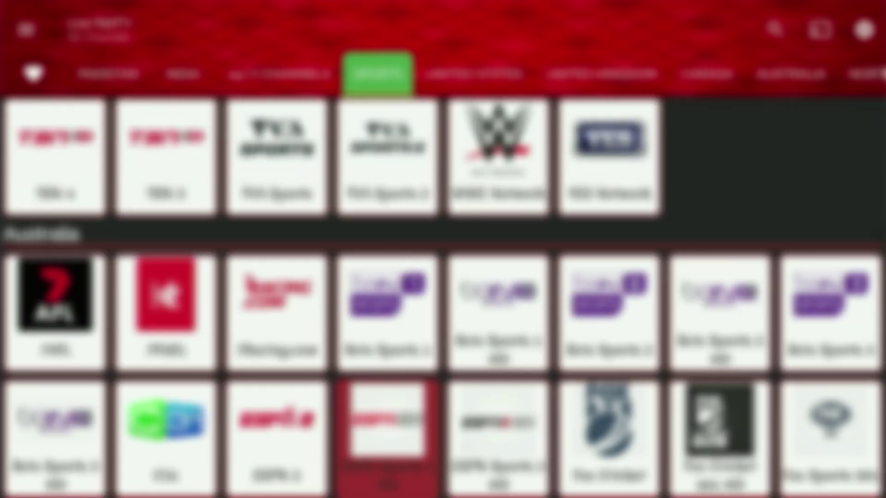
key(Down)
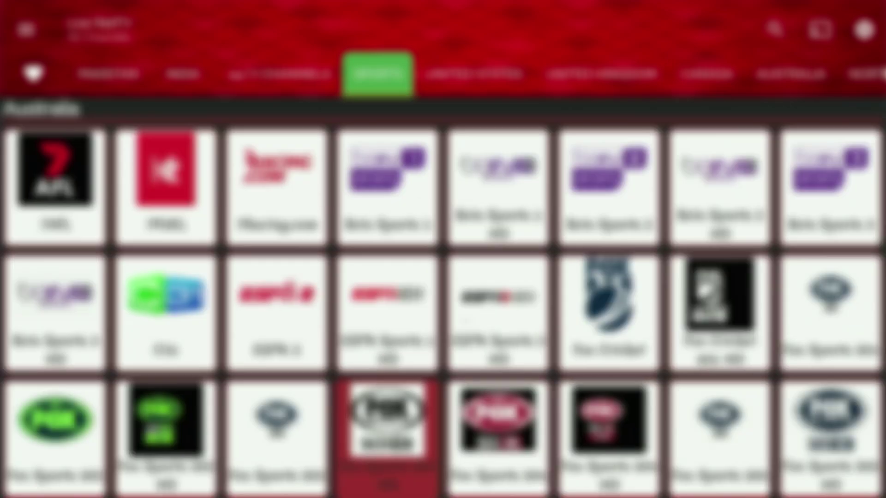